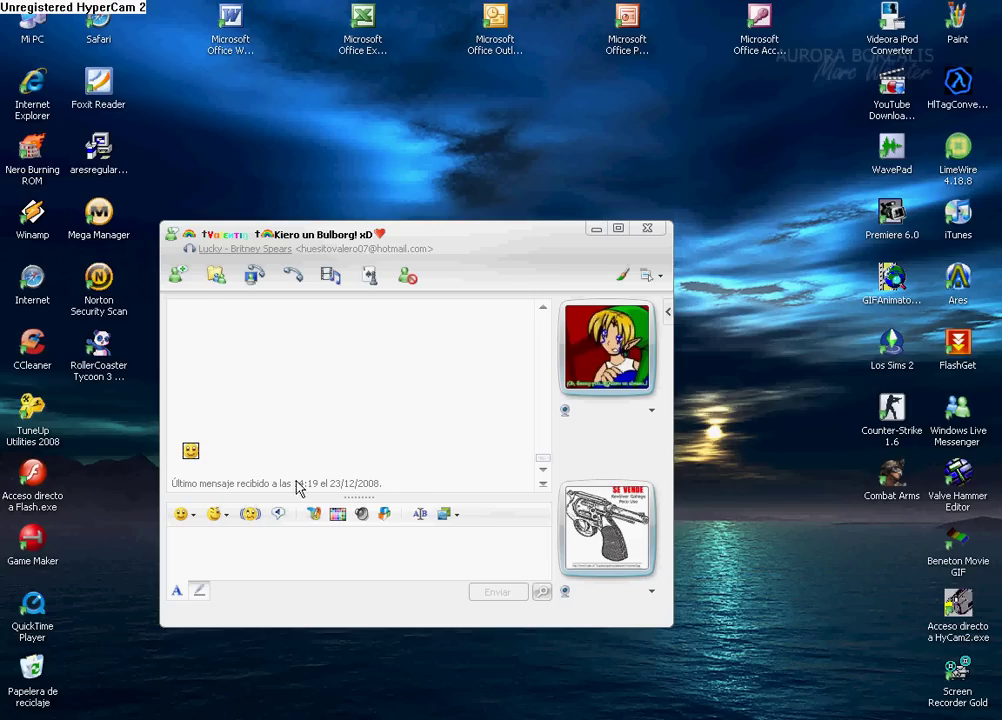
# Open Paint and magnify the small blank canvas to 6x.
pyautogui.click(966, 33)
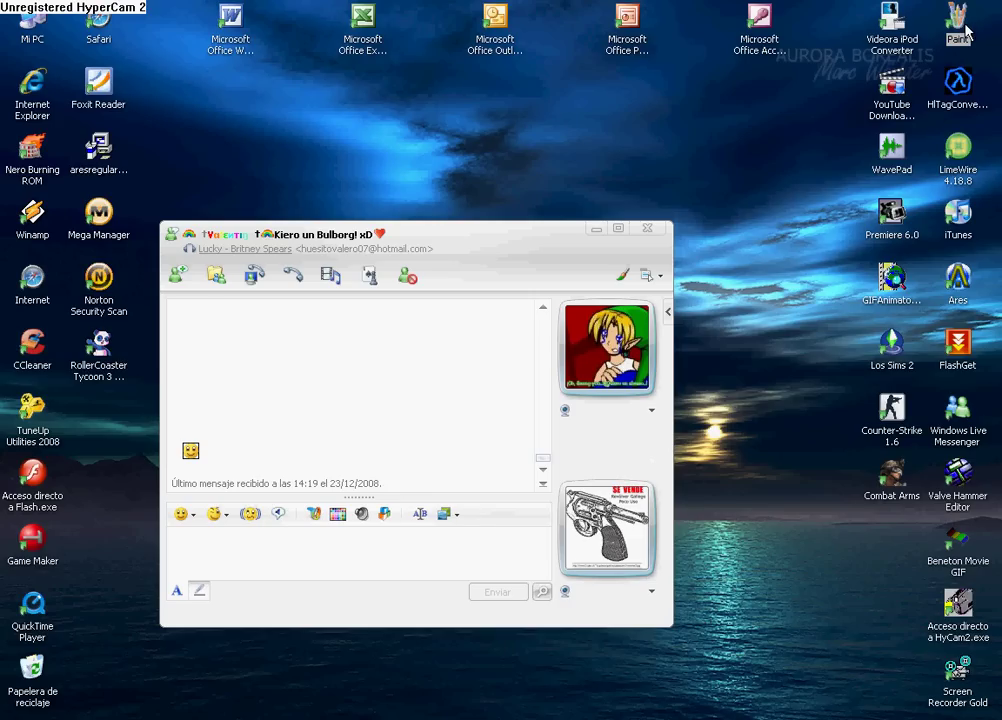
pyautogui.doubleClick(966, 33)
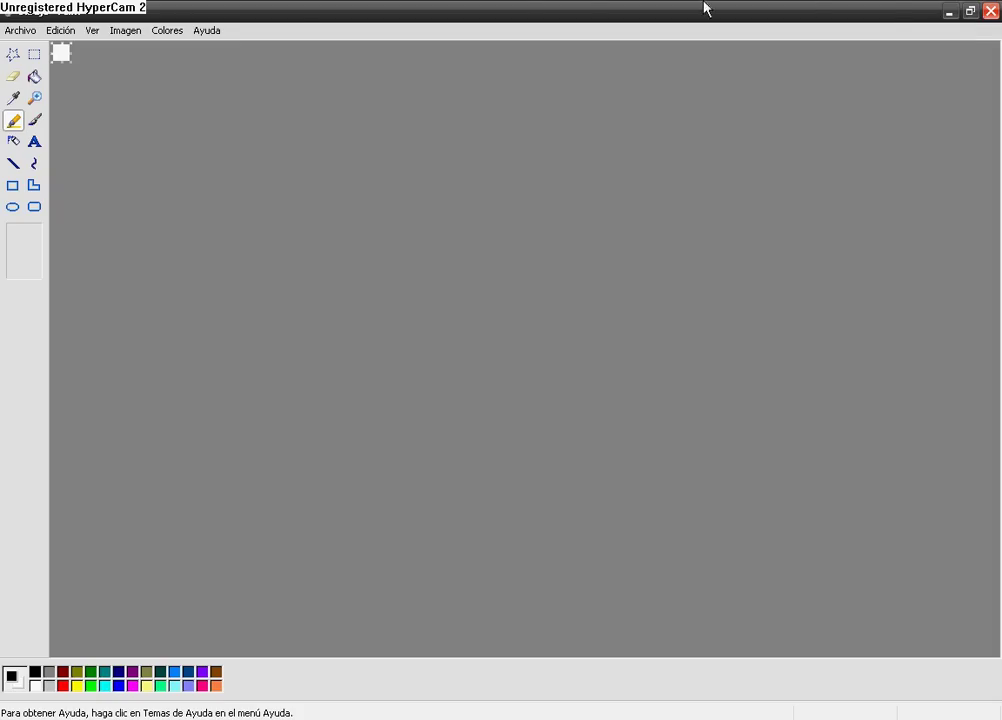
pyautogui.click(35, 98)
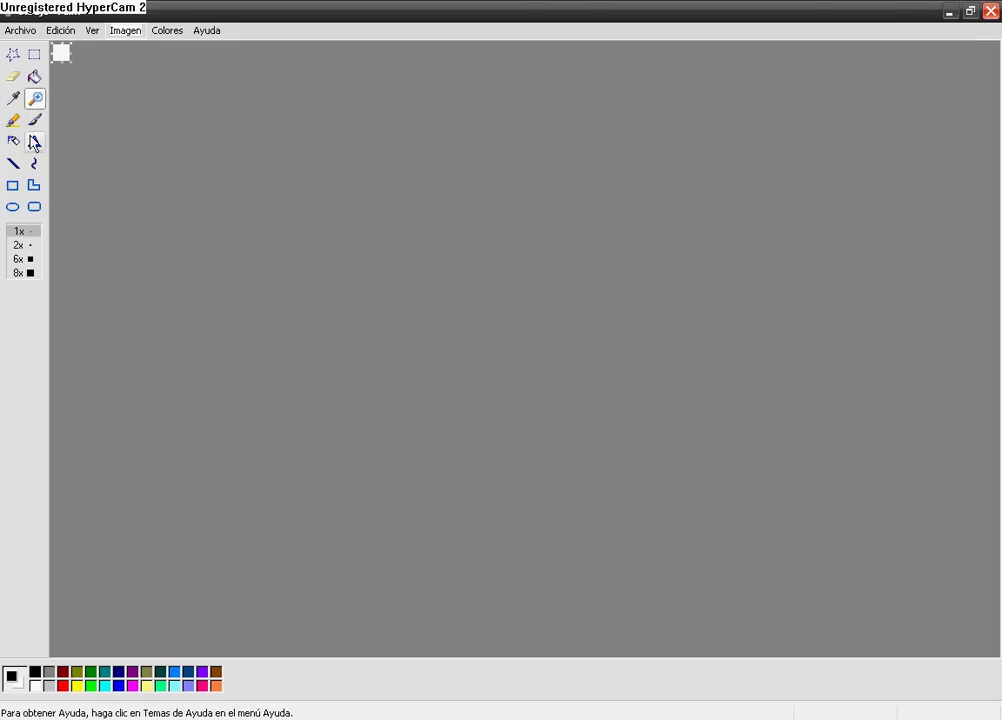
pyautogui.click(28, 259)
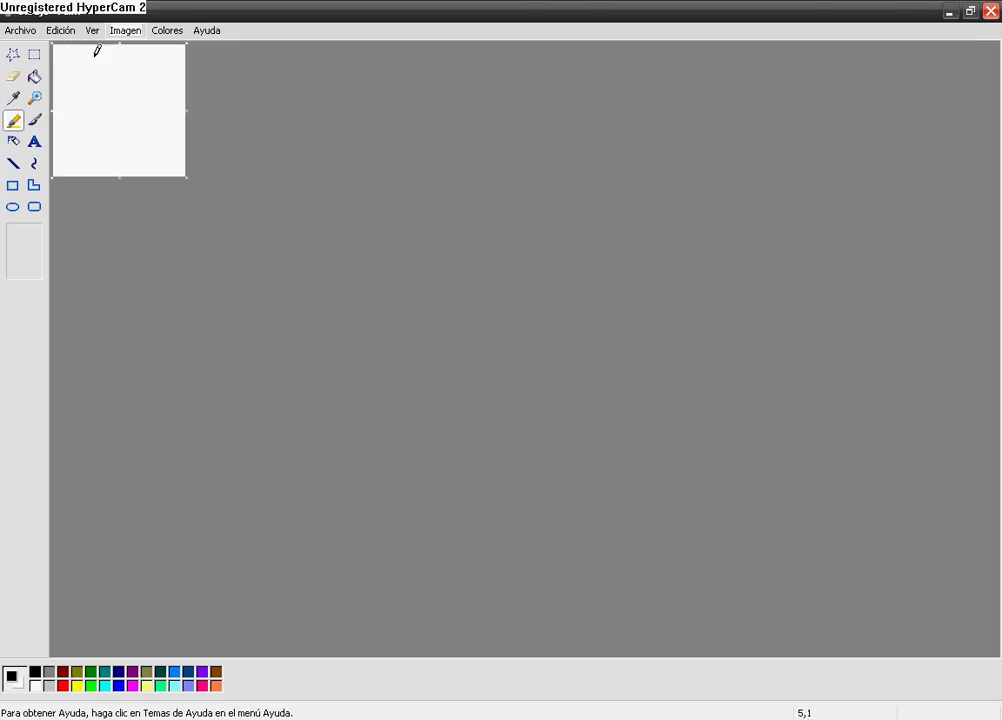
# Paste the copied yellow smiley onto the canvas and deselect it.
pyautogui.click(61, 31)
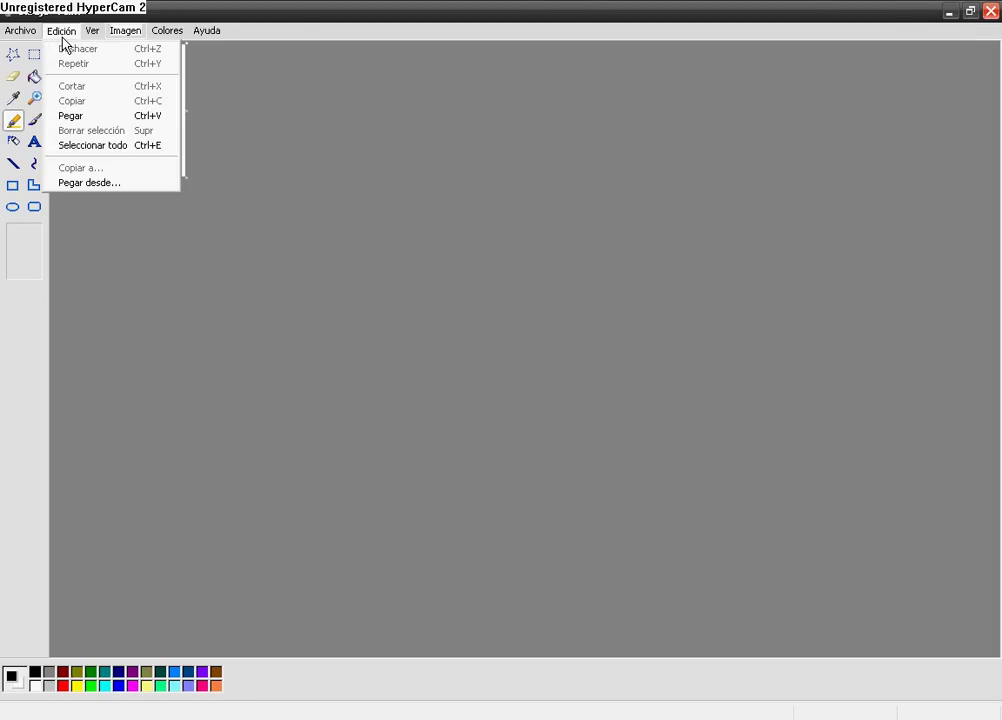
pyautogui.click(67, 116)
pyautogui.click(361, 143)
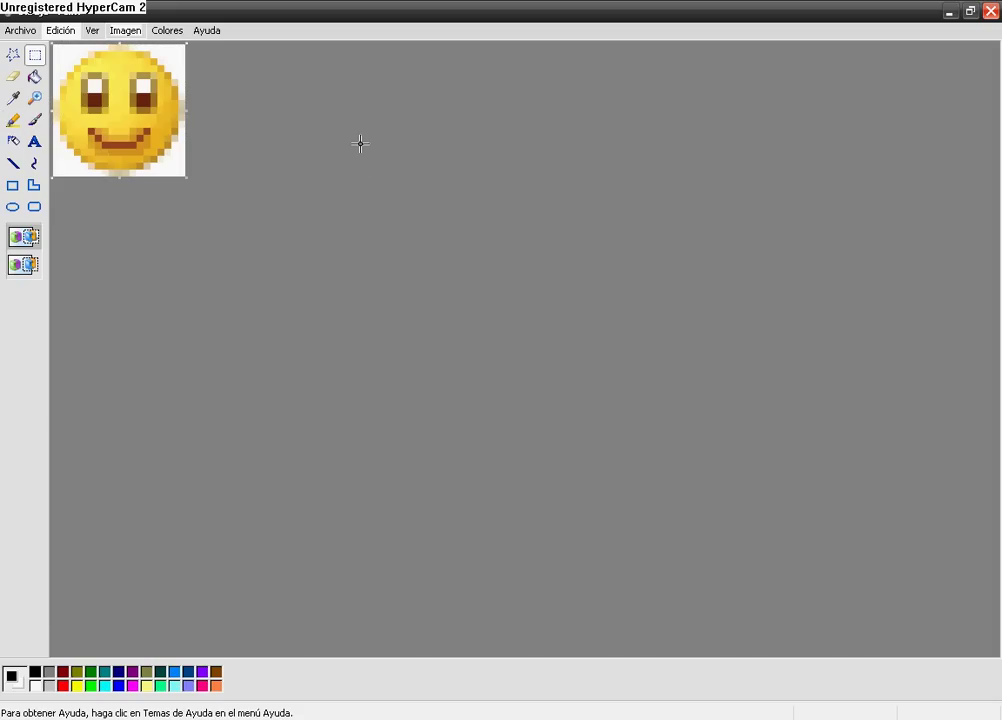
# Switch to the Messenger conversation and send the message "piensa en una karita".
pyautogui.hotkey('alt', 'Tab')
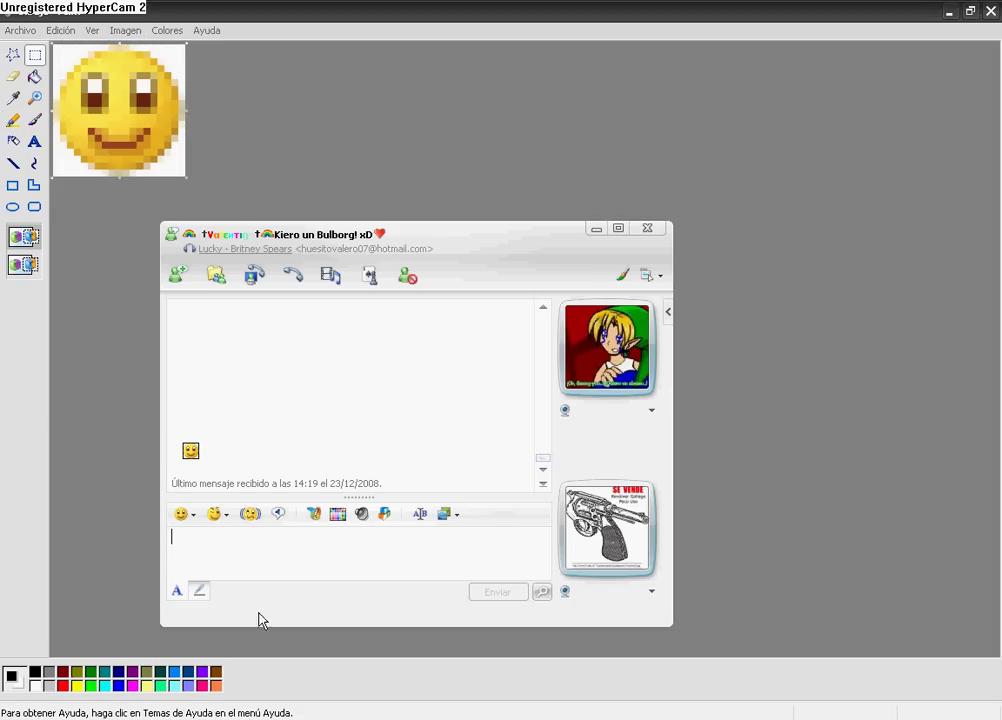
pyautogui.write('p')
pyautogui.press('BackSpace')
pyautogui.write('pi')
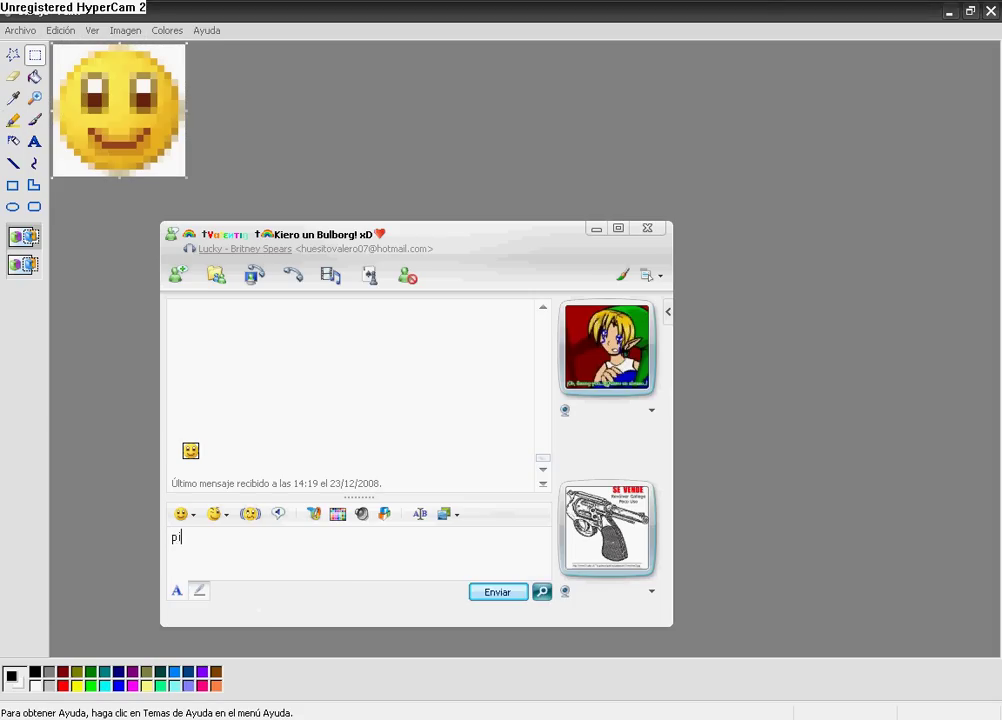
pyautogui.write('ensa en una k')
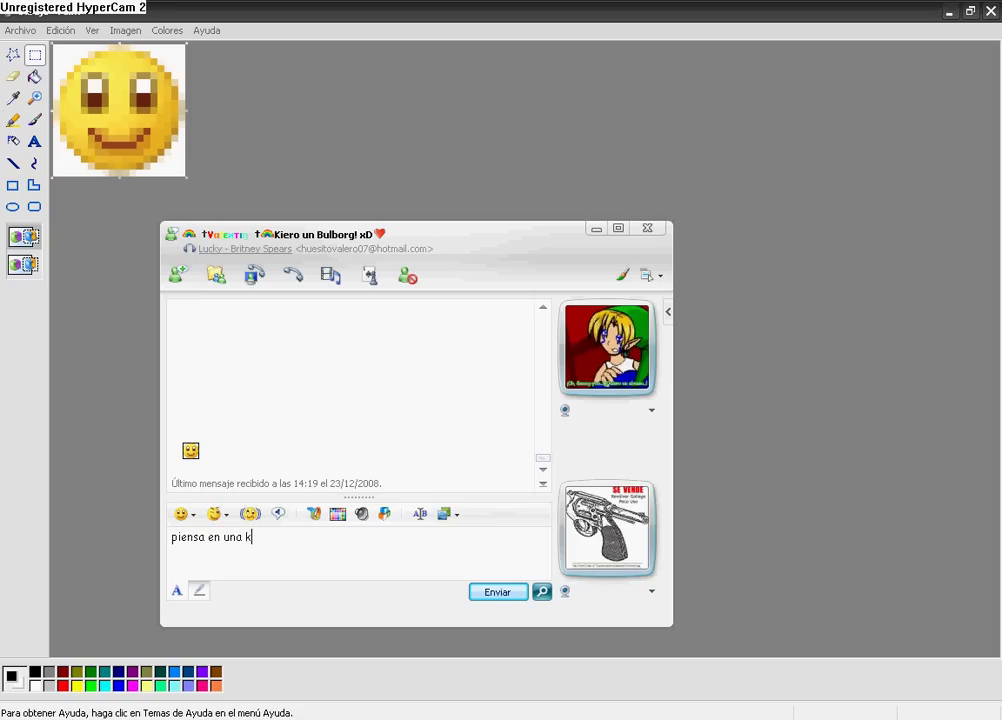
pyautogui.write('arita.')
pyautogui.press('Return')
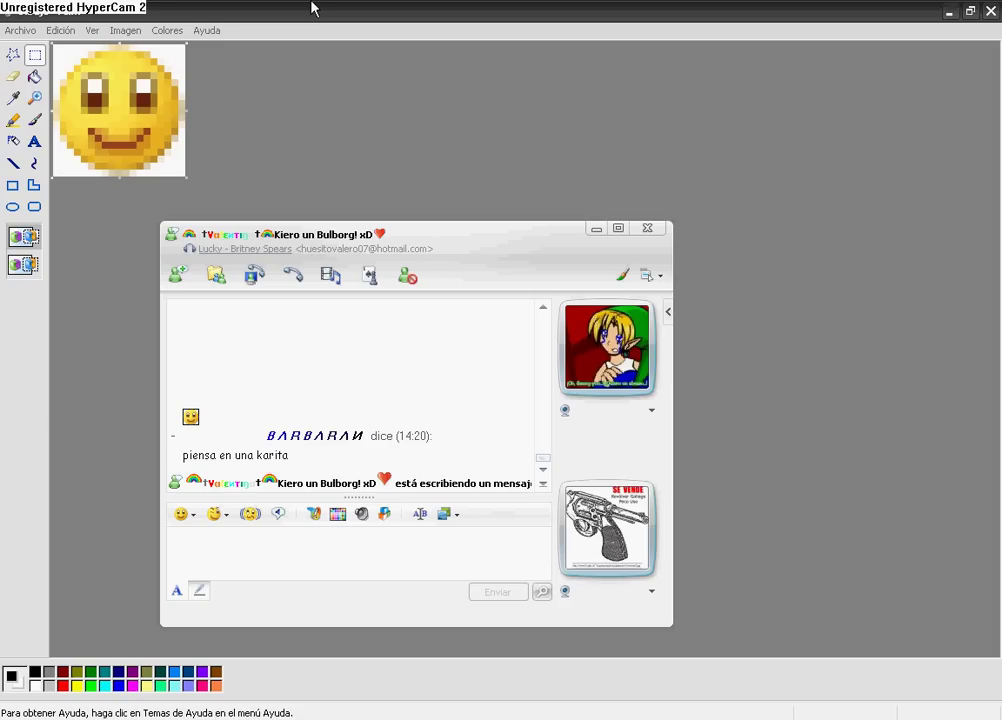
# Send two more chat messages, "shh" and "shhhh".
pyautogui.write('shh')
pyautogui.press('Return')
pyautogui.write('s')
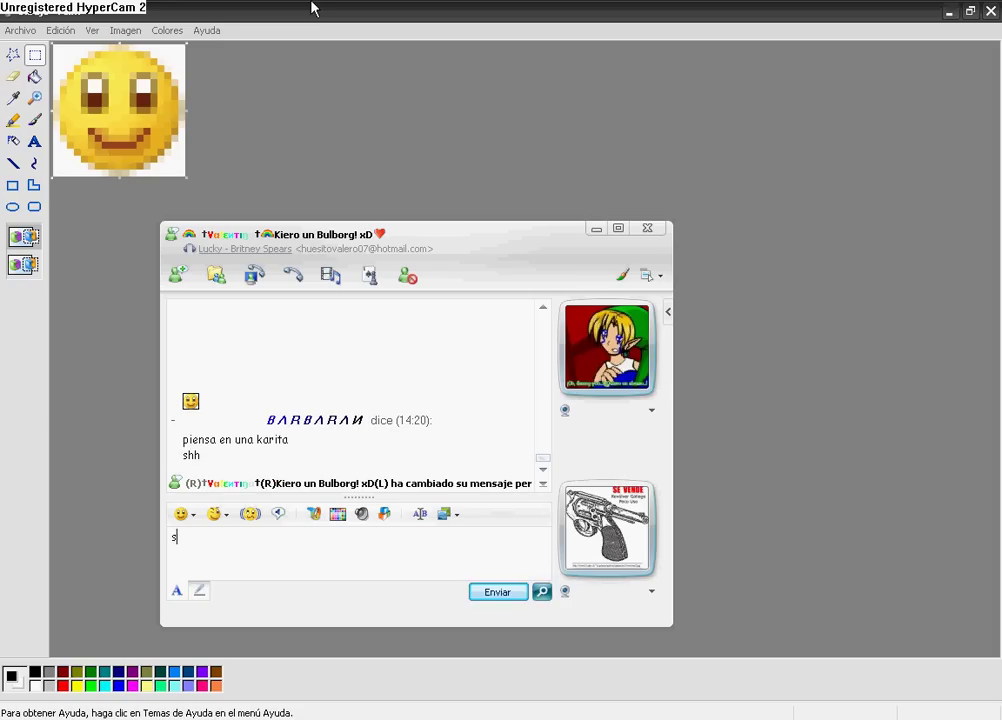
pyautogui.write('hhhh')
pyautogui.press('Return')
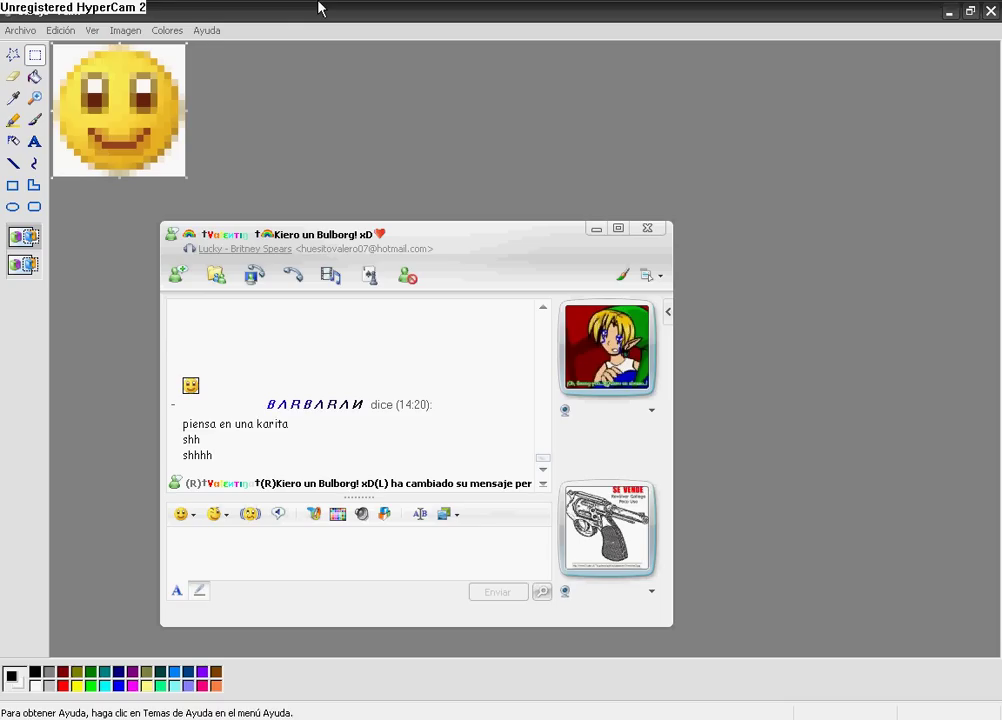
# Return to Paint, sample the light yellow of the face and brush over the smiley's left eye with it.
pyautogui.click(318, 8)
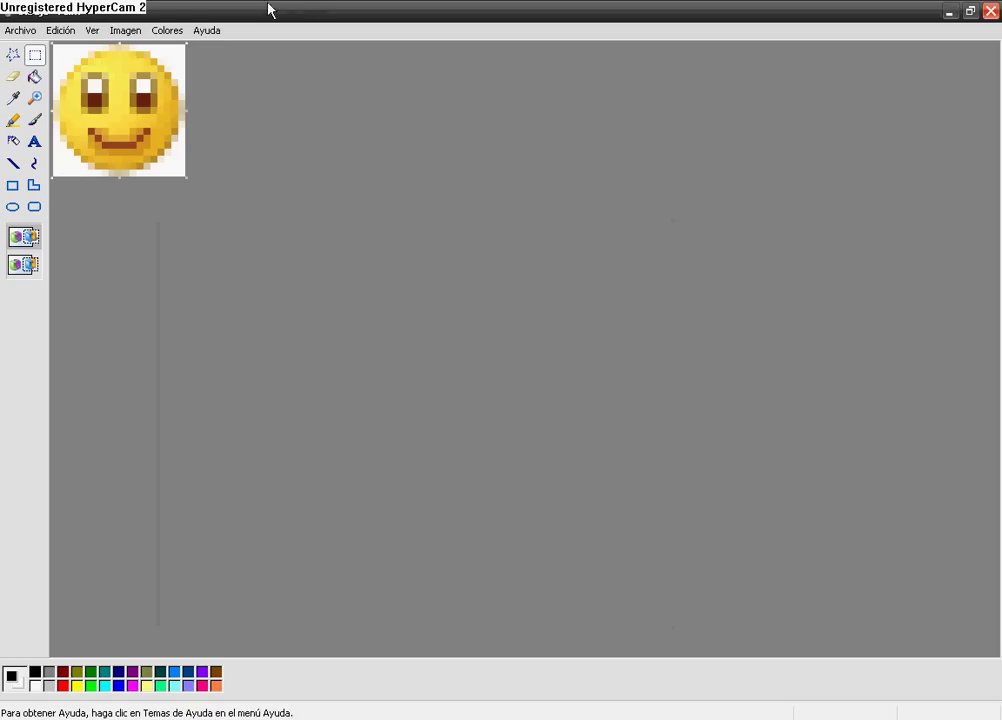
pyautogui.click(13, 98)
pyautogui.click(102, 68)
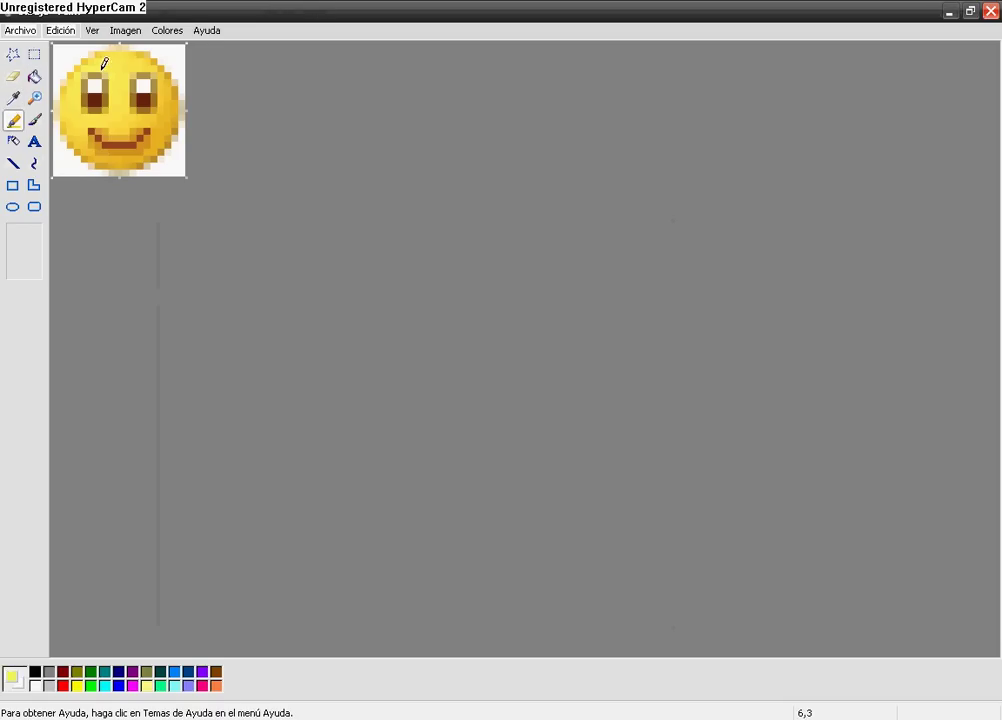
pyautogui.click(34, 120)
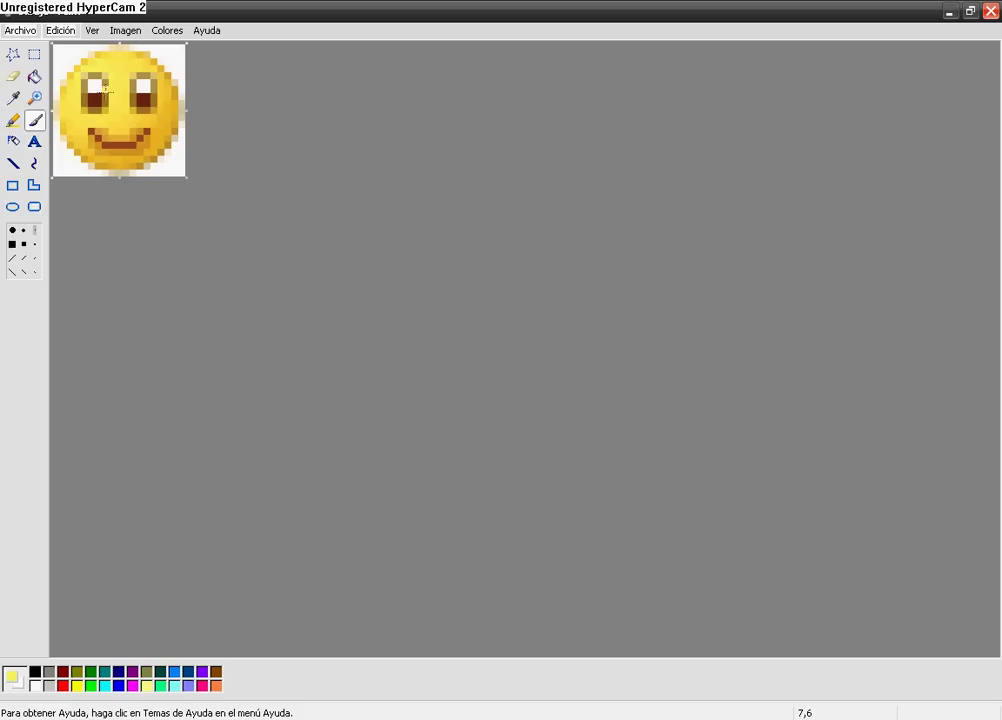
pyautogui.moveTo(91, 112)
pyautogui.mouseDown()
pyautogui.moveTo(83, 104)
pyautogui.moveTo(91, 80)
pyautogui.moveTo(99, 96)
pyautogui.moveTo(93, 88)
pyautogui.mouseUp()
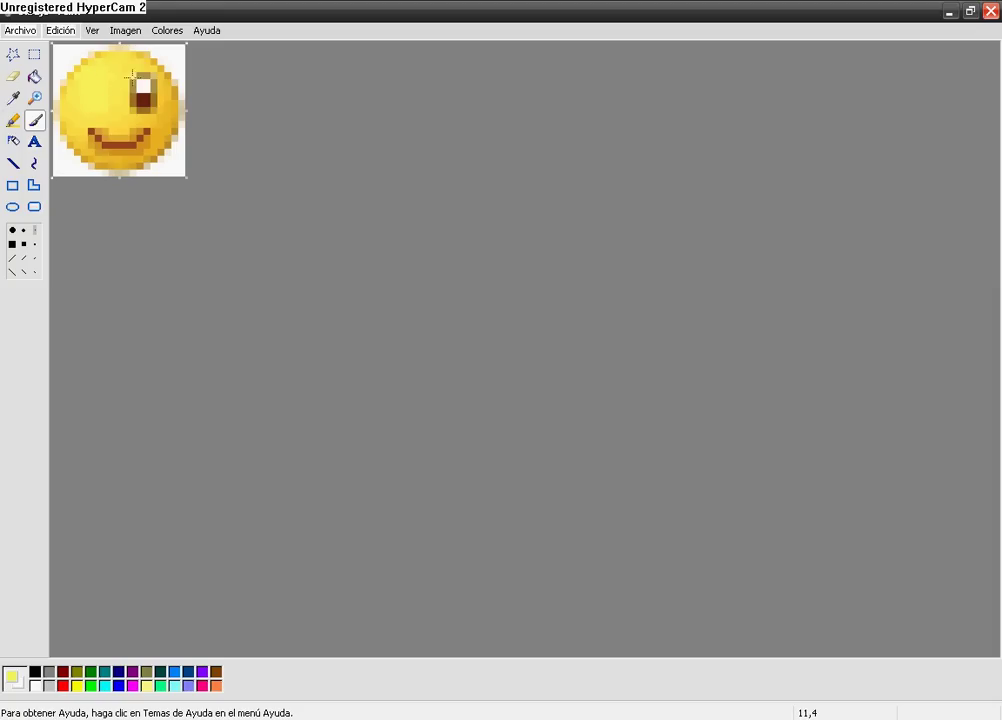
# Try brushing over the smiley's right eye with the same yellow, and undo those strokes.
pyautogui.moveTo(141, 106)
pyautogui.mouseDown()
pyautogui.moveTo(150, 101)
pyautogui.moveTo(139, 83)
pyautogui.mouseUp()
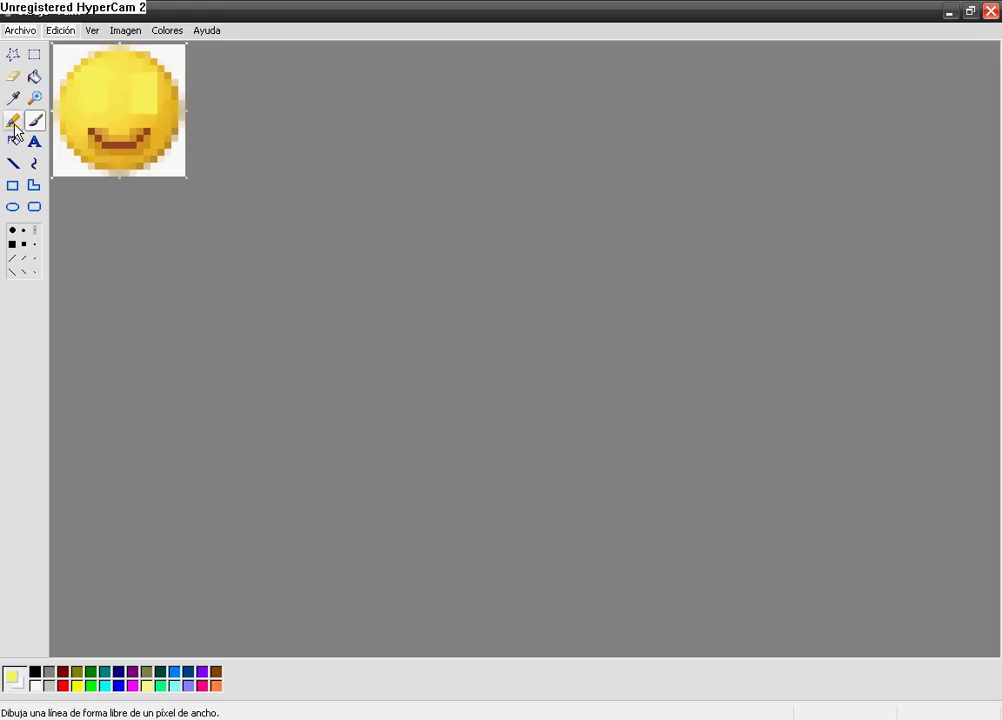
pyautogui.hotkey('ctrl', 'z')
pyautogui.hotkey('ctrl', 'z')
pyautogui.hotkey('ctrl', 'z')
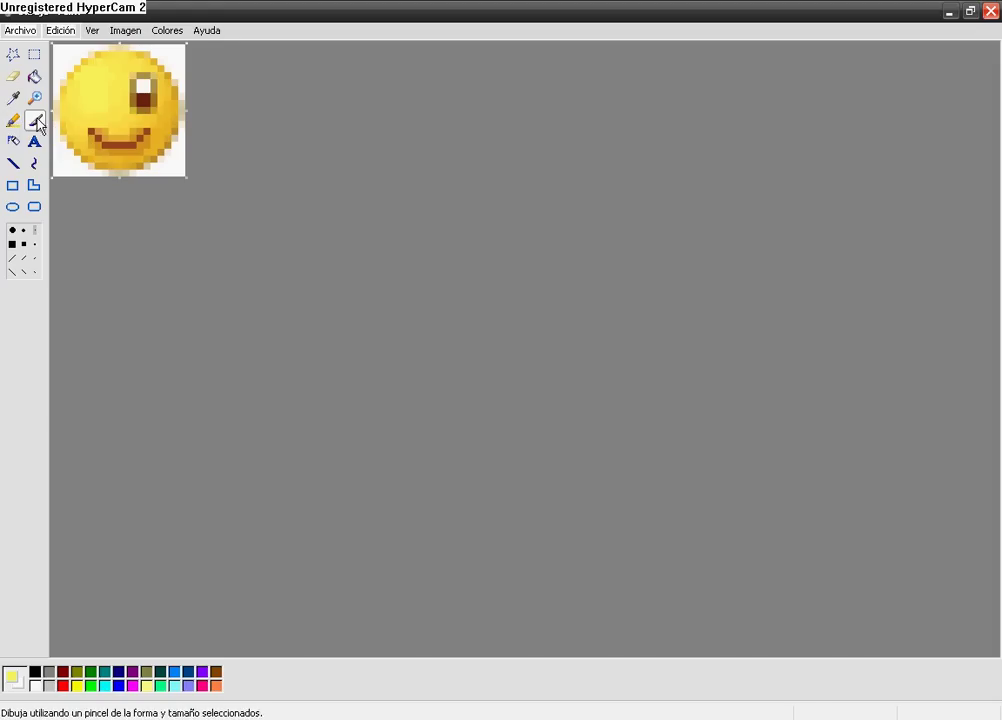
# Copy the right eye and place the copy as the left eye, at the same height and one pixel apart.
pyautogui.click(14, 97)
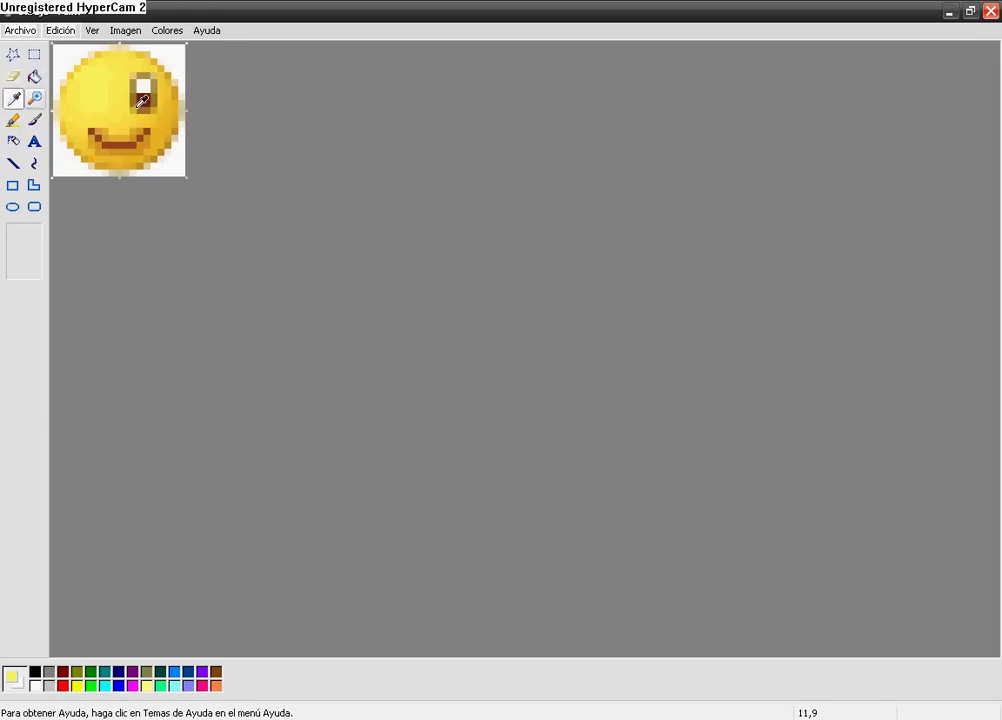
pyautogui.click(143, 85)
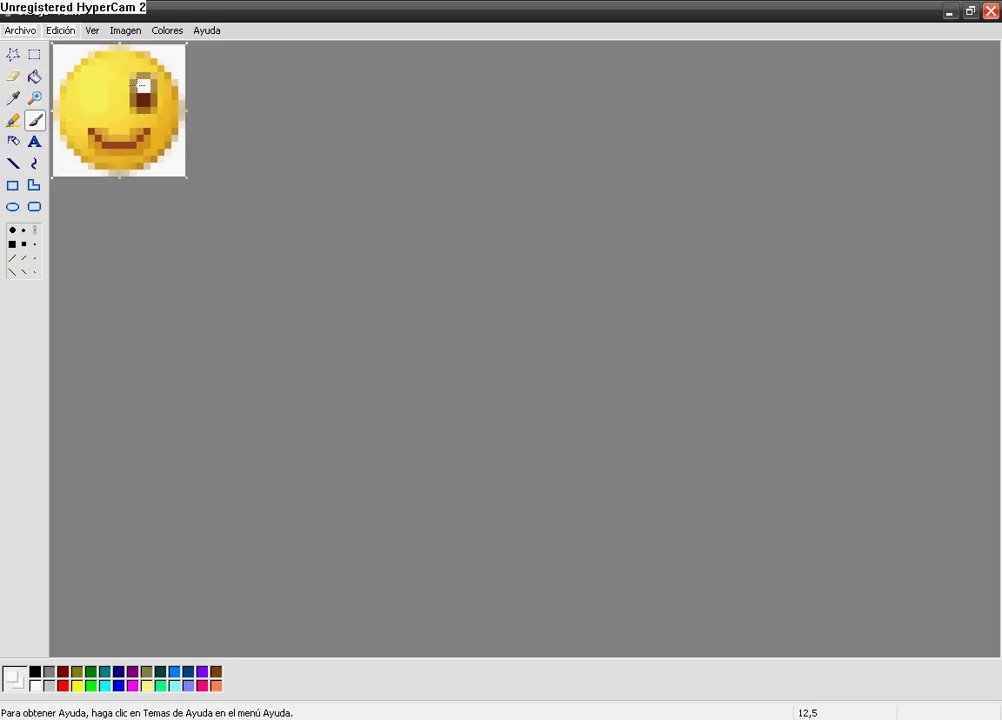
pyautogui.click(34, 54)
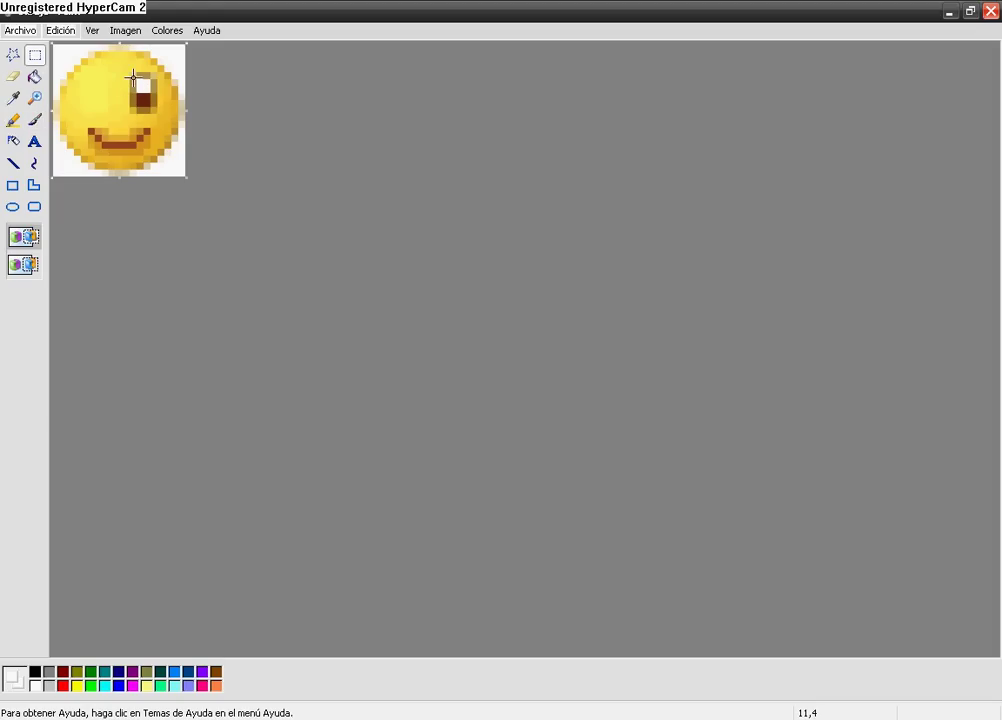
pyautogui.moveTo(130, 72); pyautogui.dragTo(157, 114)
pyautogui.hotkey('ctrl', 'c')
pyautogui.hotkey('ctrl', 'v')
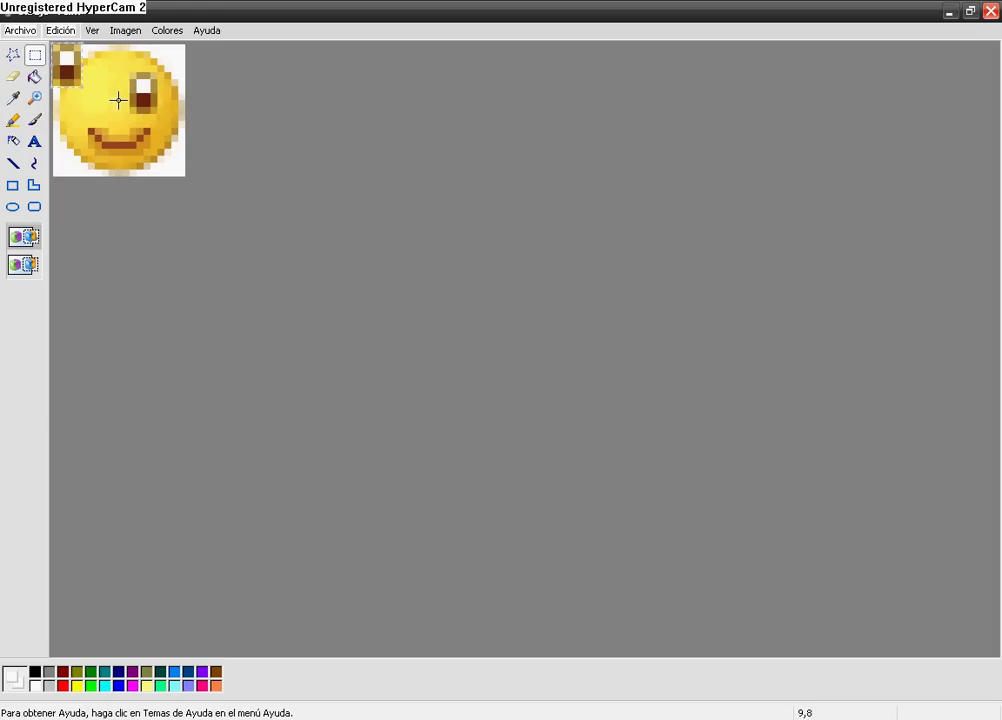
pyautogui.moveTo(70, 72); pyautogui.dragTo(105, 101)
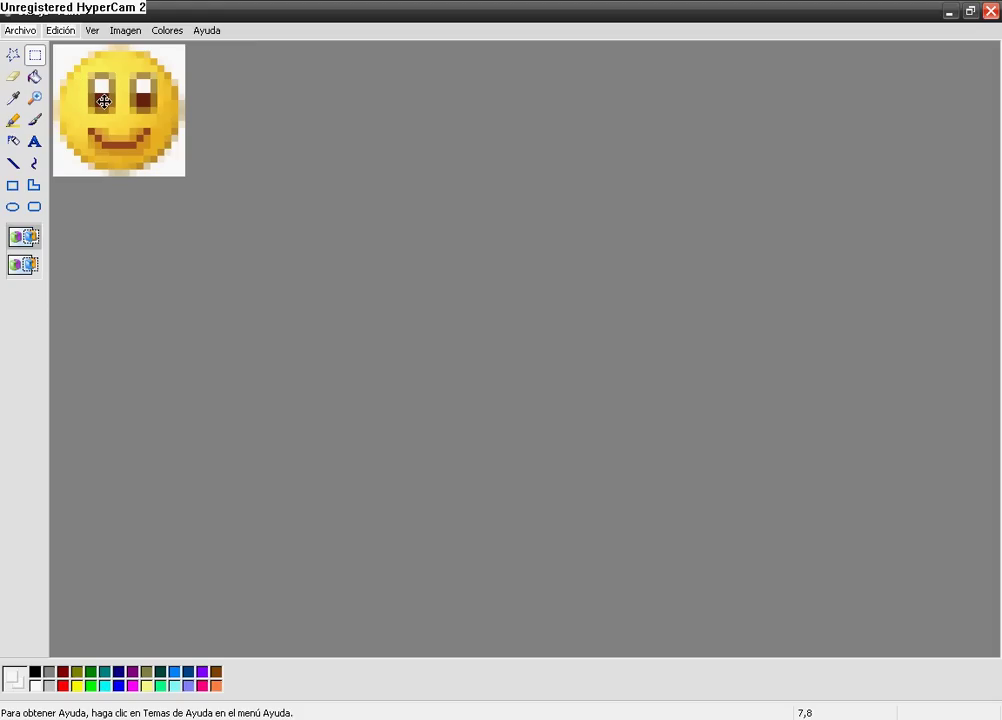
pyautogui.moveTo(104, 101); pyautogui.dragTo(111, 101)
# Move the right eye one pixel to the right and fill the white gap with sampled face yellow.
pyautogui.moveTo(130, 72); pyautogui.dragTo(148, 101)
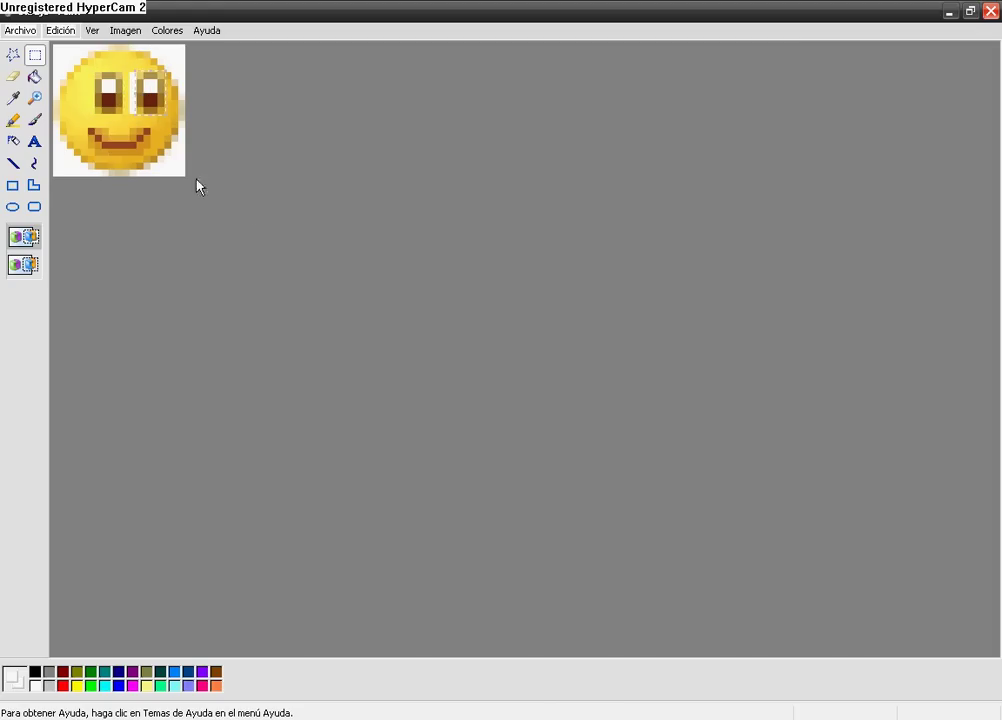
pyautogui.click(13, 97)
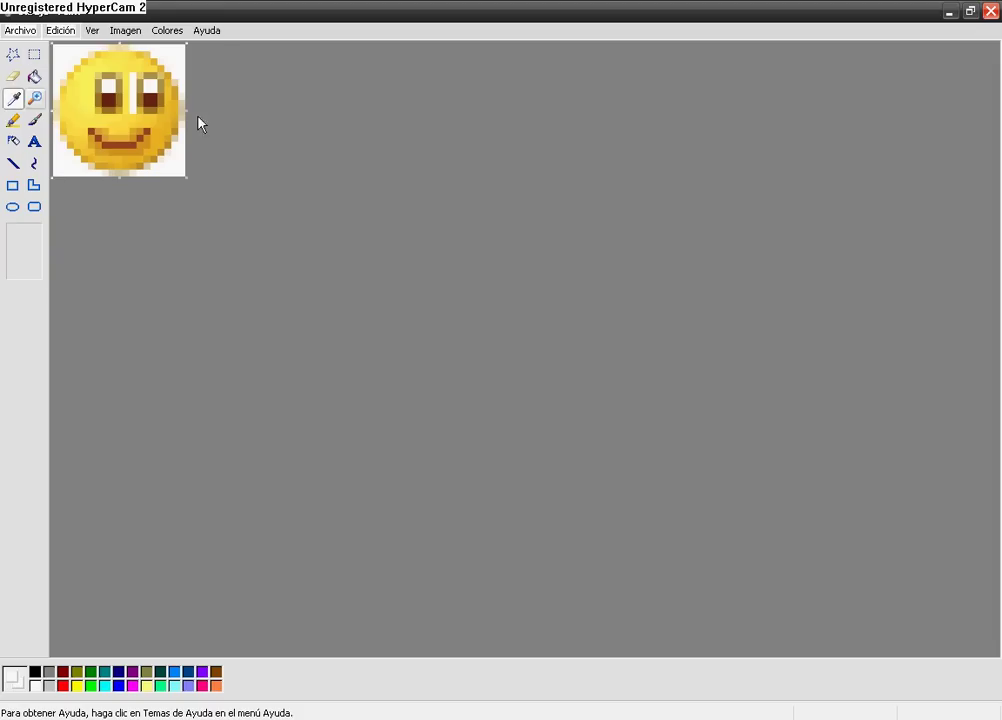
pyautogui.click(131, 70)
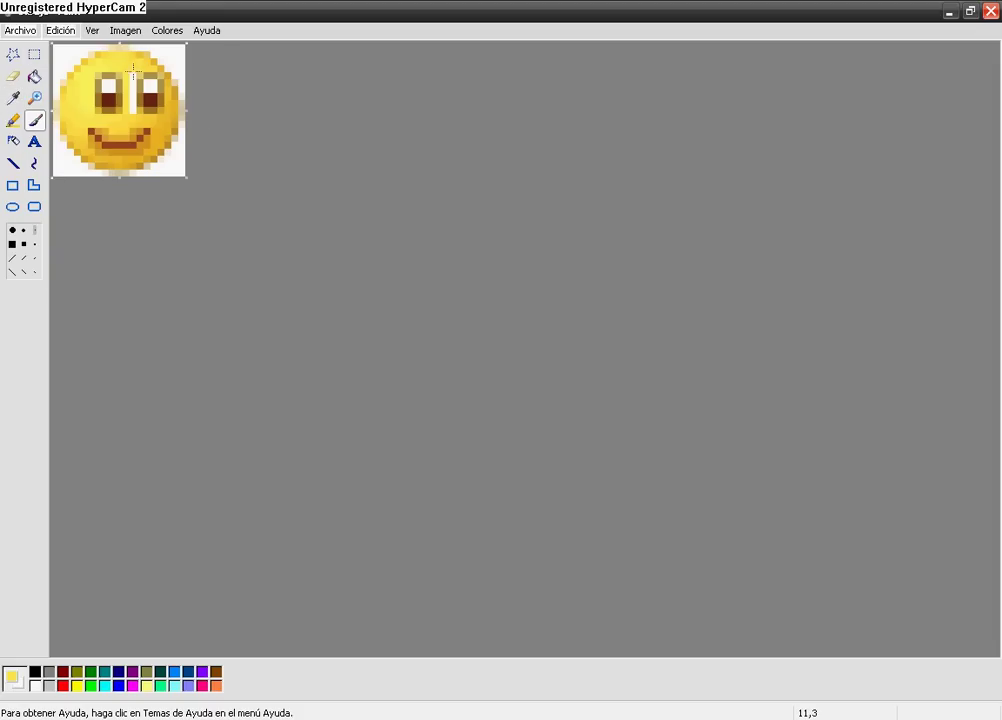
# Select the smiley's mouth and move it one pixel to the right.
pyautogui.click(34, 54)
pyautogui.moveTo(82, 122); pyautogui.dragTo(145, 153)
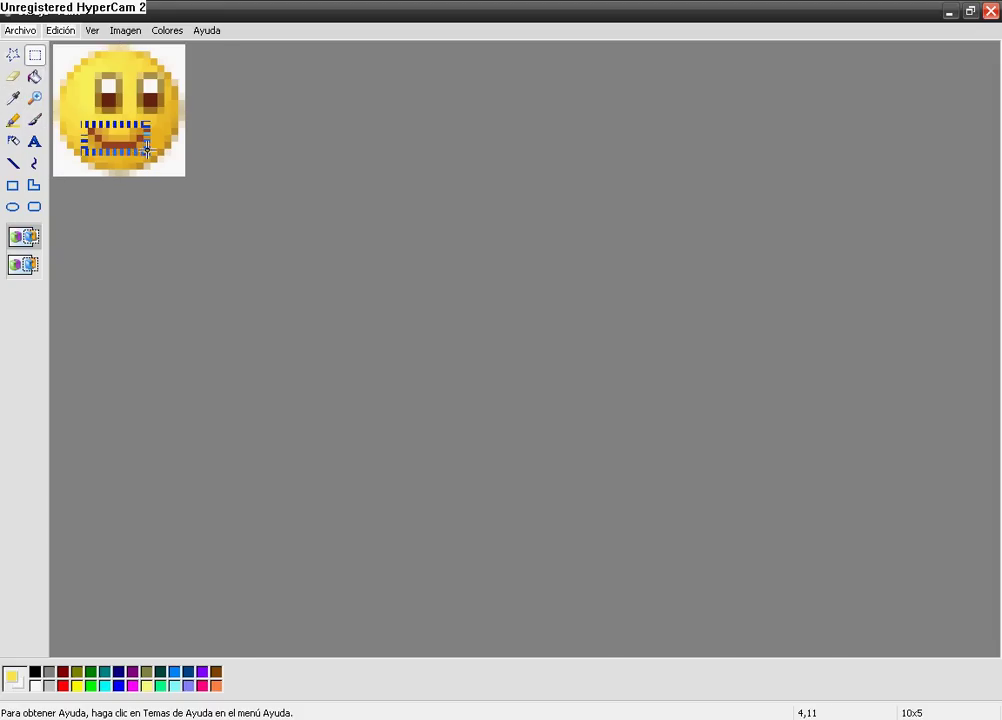
pyautogui.click(78, 99)
pyautogui.moveTo(90, 130); pyautogui.dragTo(131, 148)
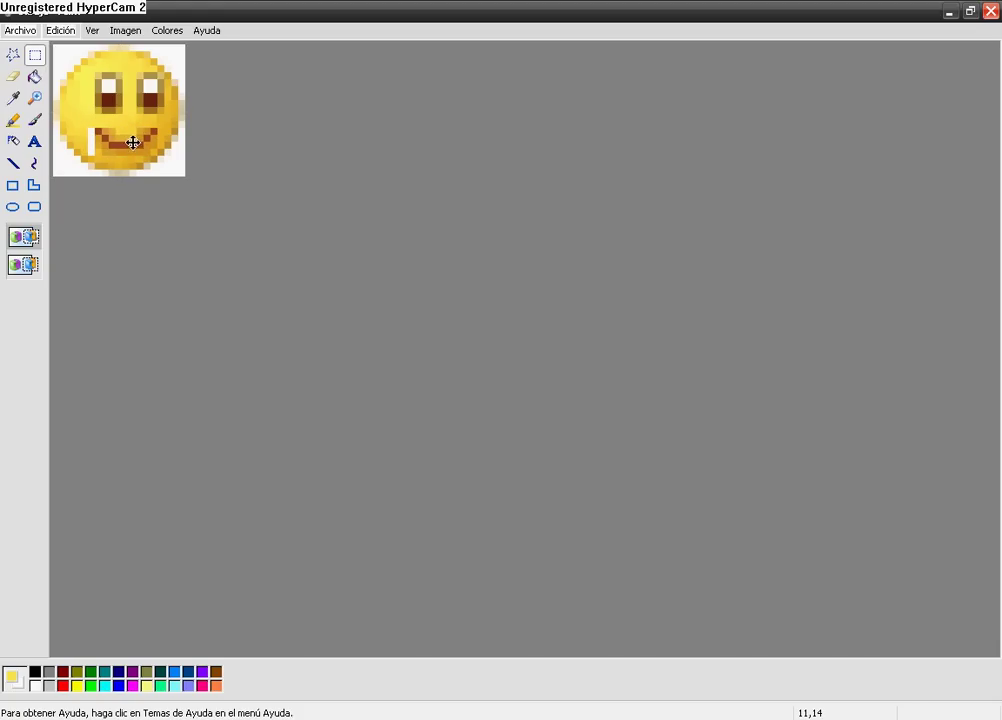
pyautogui.moveTo(133, 143)
pyautogui.mouseDown()
pyautogui.moveTo(134, 132)
pyautogui.moveTo(133, 146)
pyautogui.mouseUp()
# Paint the white gap beside the mouth's left end yellow, blending it with a darker yellow sampled from the face.
pyautogui.click(34, 119)
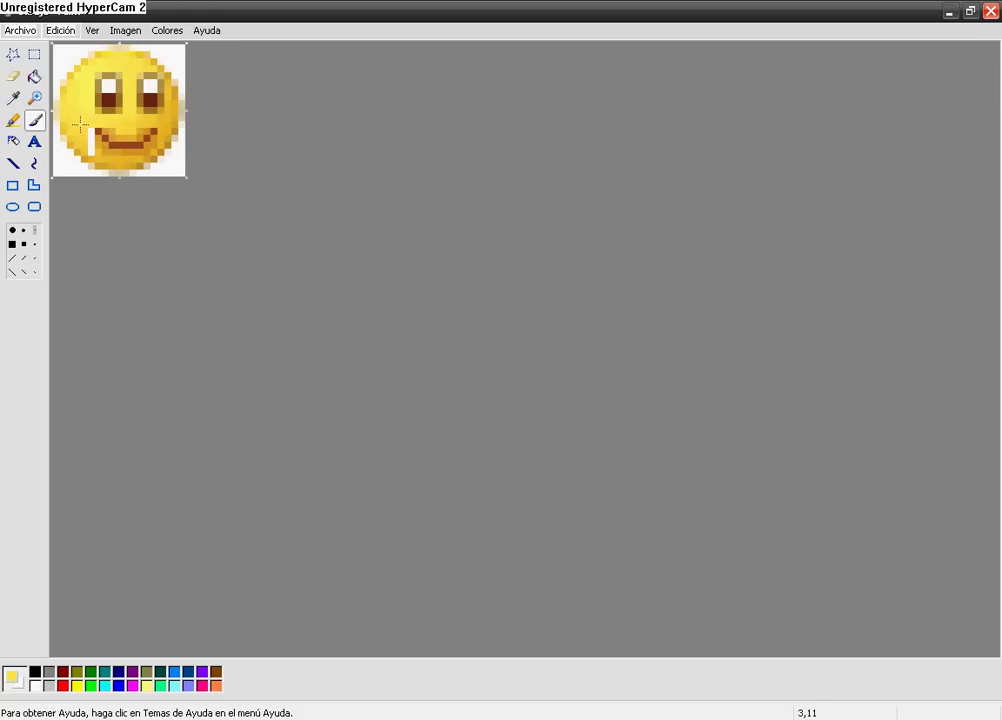
pyautogui.moveTo(98, 132)
pyautogui.mouseDown()
pyautogui.moveTo(89, 130)
pyautogui.moveTo(90, 153)
pyautogui.mouseUp()
pyautogui.click(13, 97)
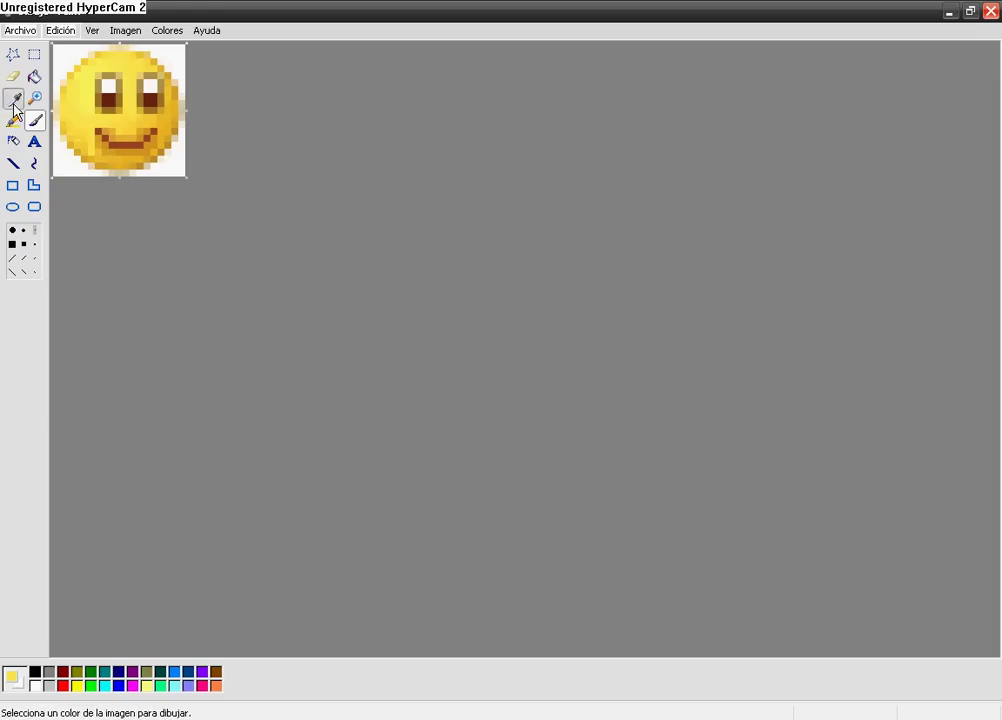
pyautogui.click(72, 116)
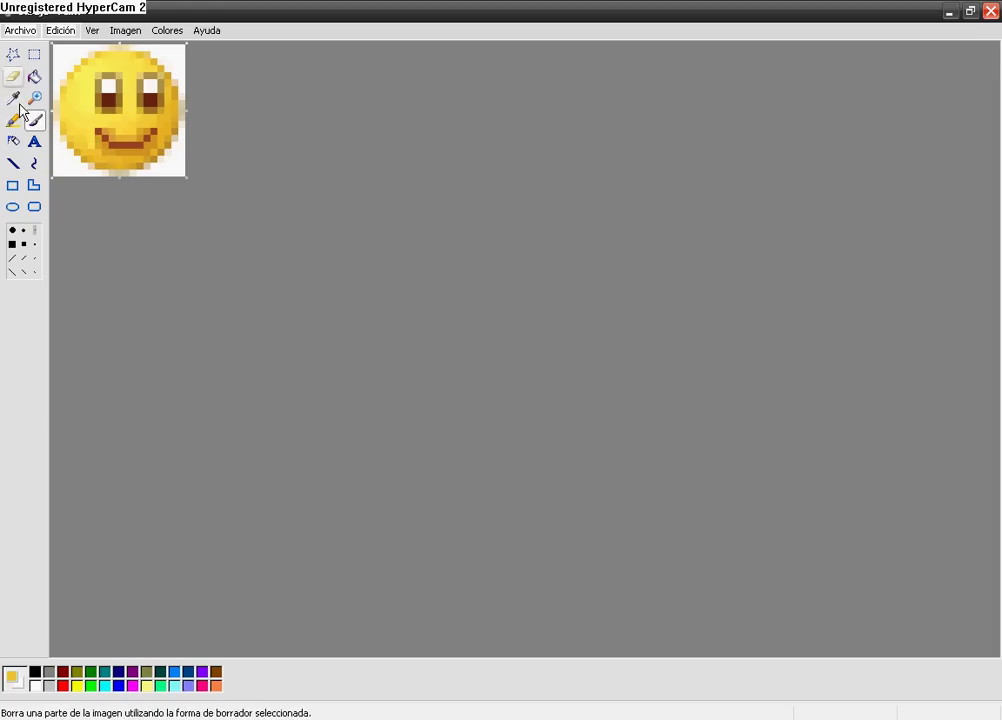
# Move both eyes one pixel down and fill the white gaps above them with sampled face yellow.
pyautogui.click(34, 54)
pyautogui.moveTo(95, 72)
pyautogui.mouseDown()
pyautogui.moveTo(109, 101)
pyautogui.moveTo(144, 86)
pyautogui.moveTo(175, 118)
pyautogui.moveTo(152, 102)
pyautogui.mouseUp()
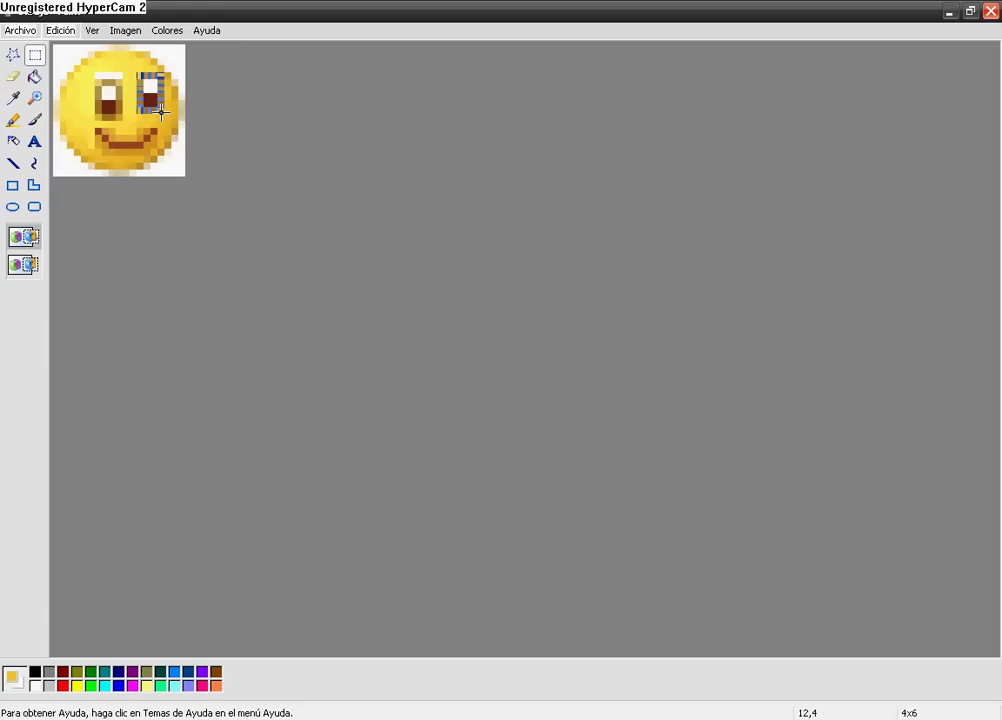
pyautogui.click(13, 98)
pyautogui.click(88, 54)
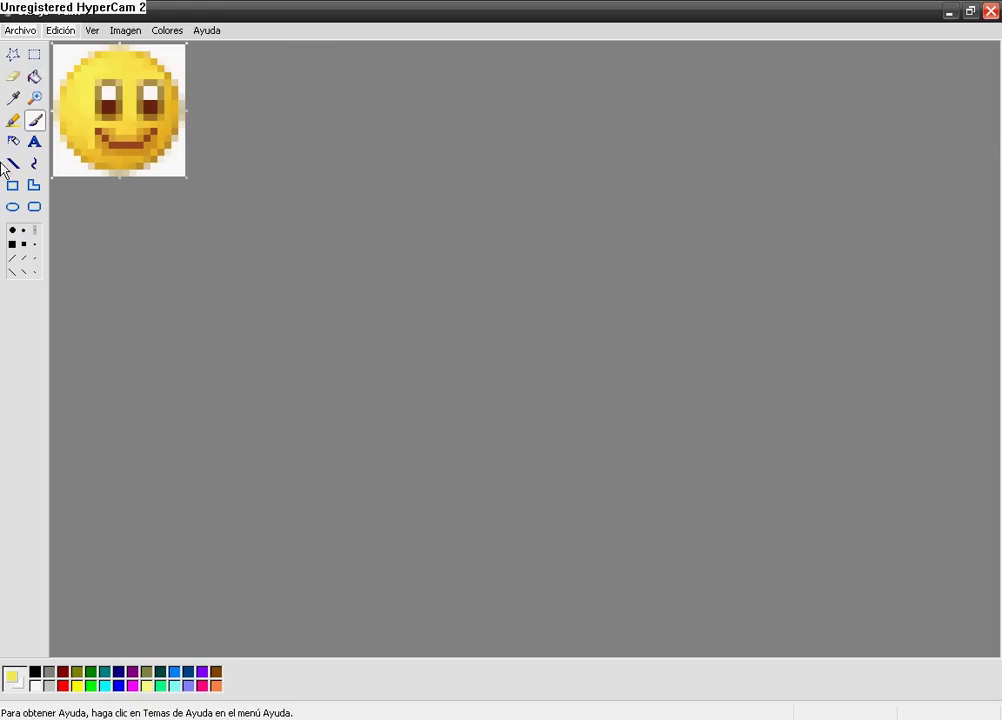
# Sample the olive brown around the eyes and paint flat eyebrows above both eyes.
pyautogui.click(12, 98)
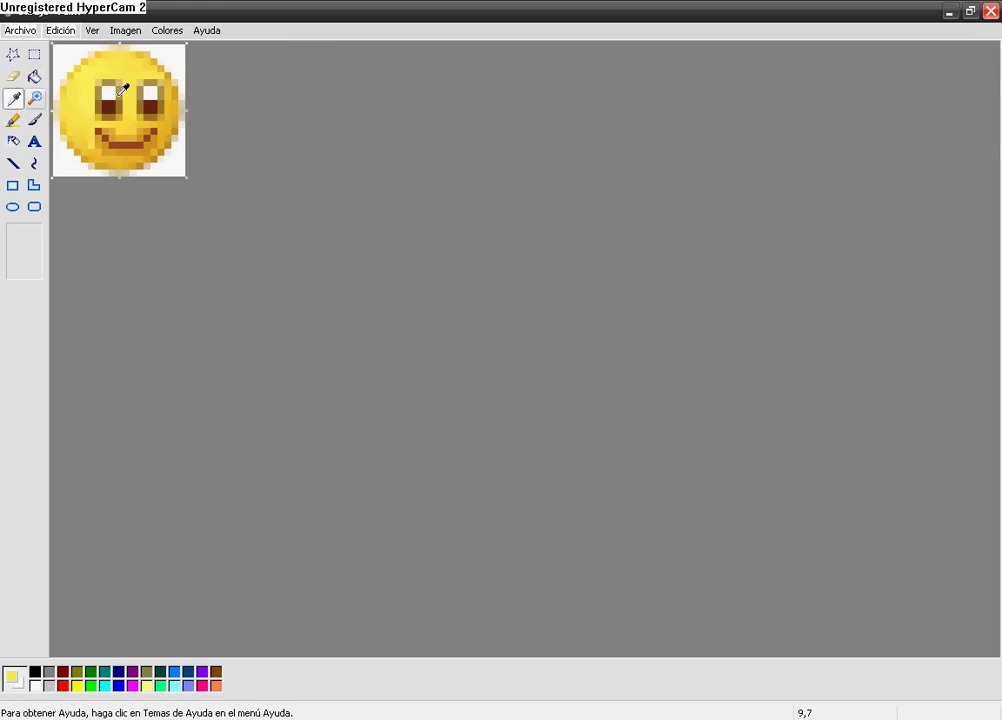
pyautogui.click(97, 68)
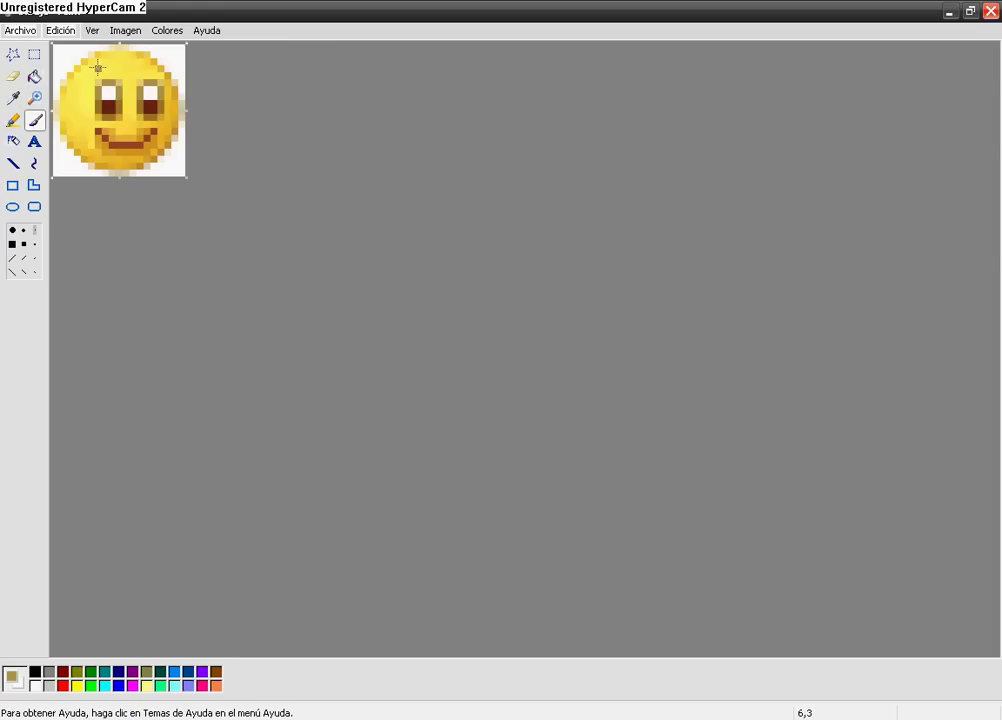
pyautogui.moveTo(97, 68); pyautogui.dragTo(139, 68)
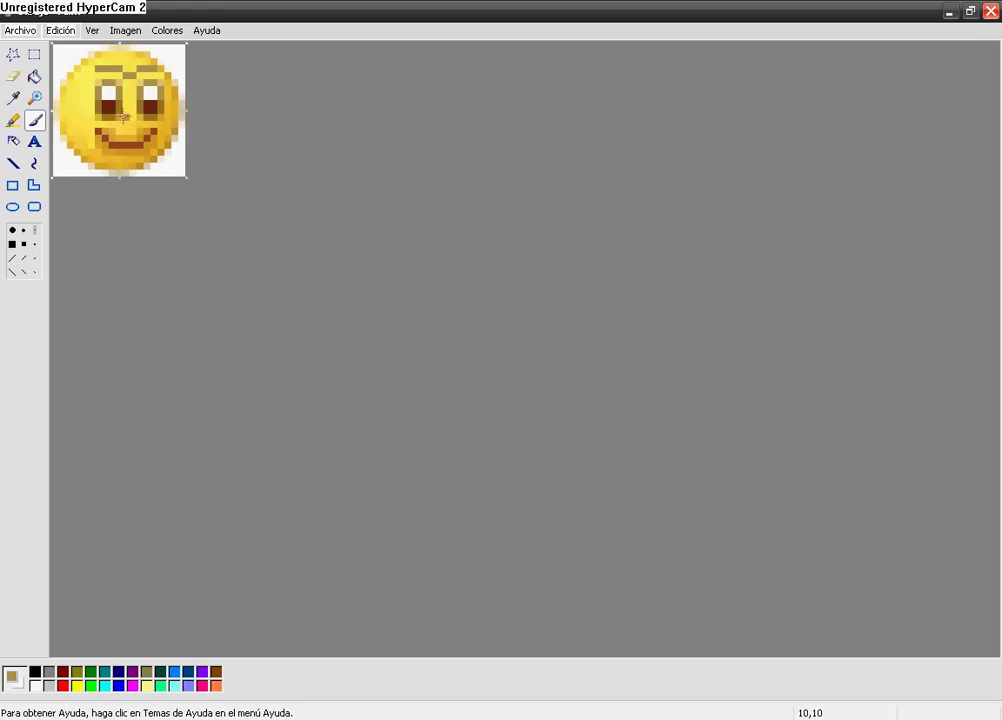
# Sample the light yellow from the face's upper edge and paint over the flat eyebrows with it.
pyautogui.click(13, 97)
pyautogui.click(72, 60)
pyautogui.moveTo(118, 68); pyautogui.dragTo(152, 68)
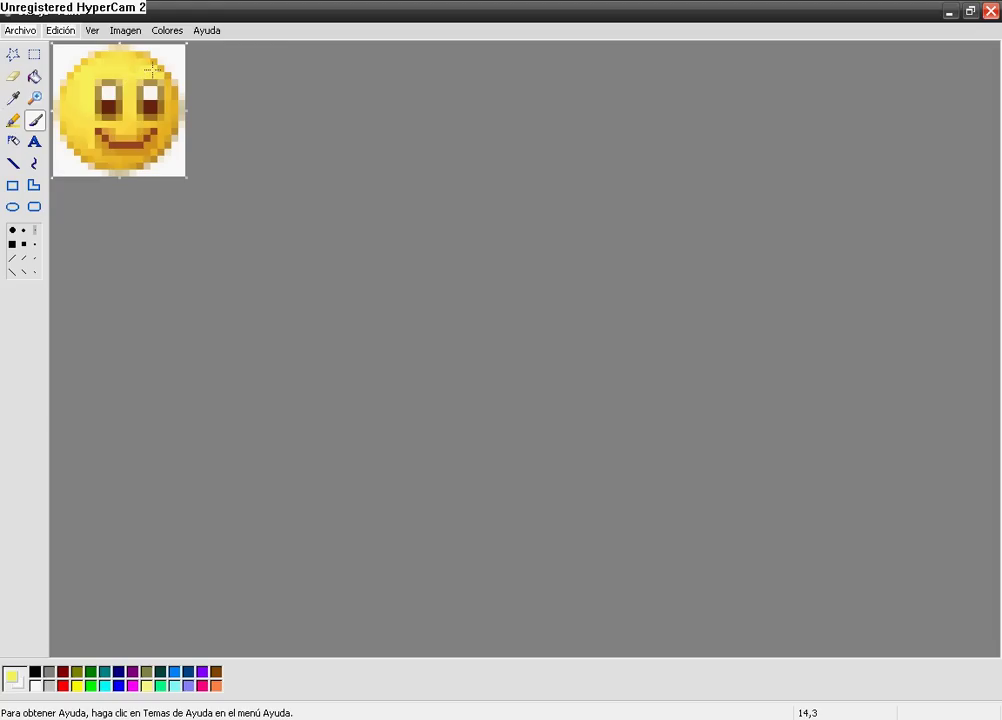
# Sample the olive brown from the eye outline again and paint slanted eyebrows joined by a pixel between them.
pyautogui.click(13, 97)
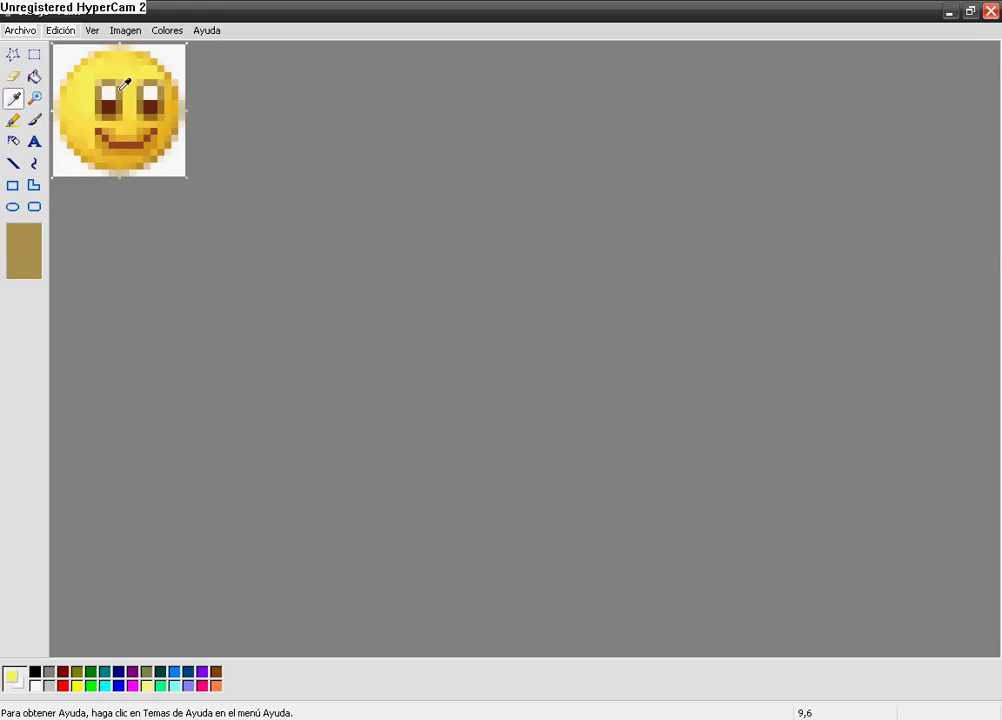
pyautogui.click(96, 66)
pyautogui.click(111, 66)
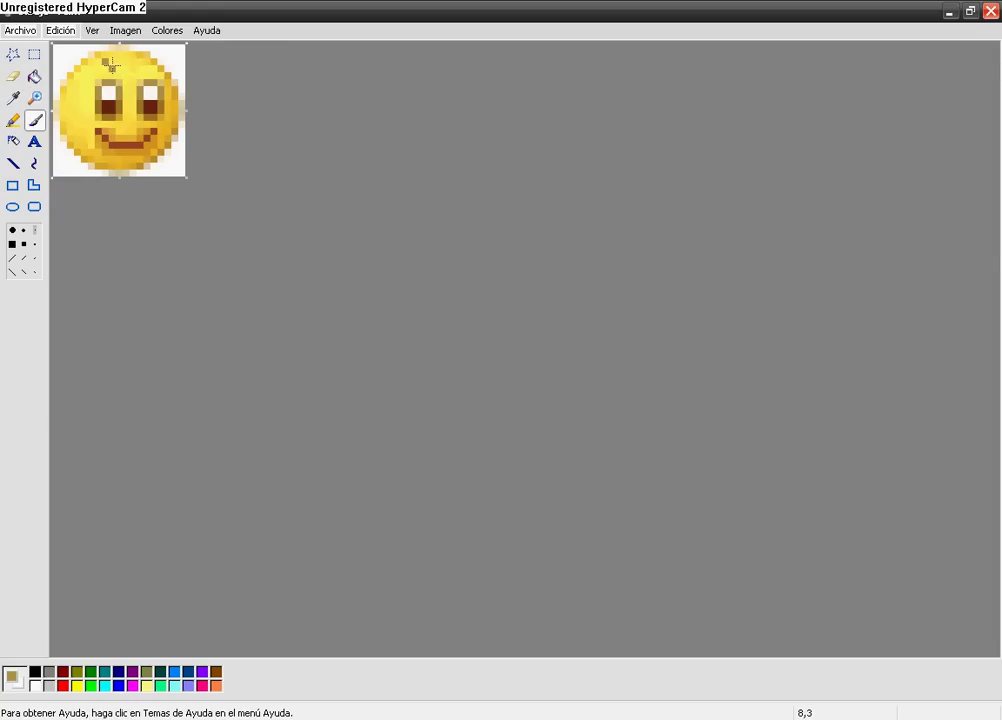
pyautogui.moveTo(115, 62); pyautogui.dragTo(155, 65)
# Sample a darker brown from the left eye's outline and paint a hand from the face's lower-left edge up to the mouth.
pyautogui.click(13, 98)
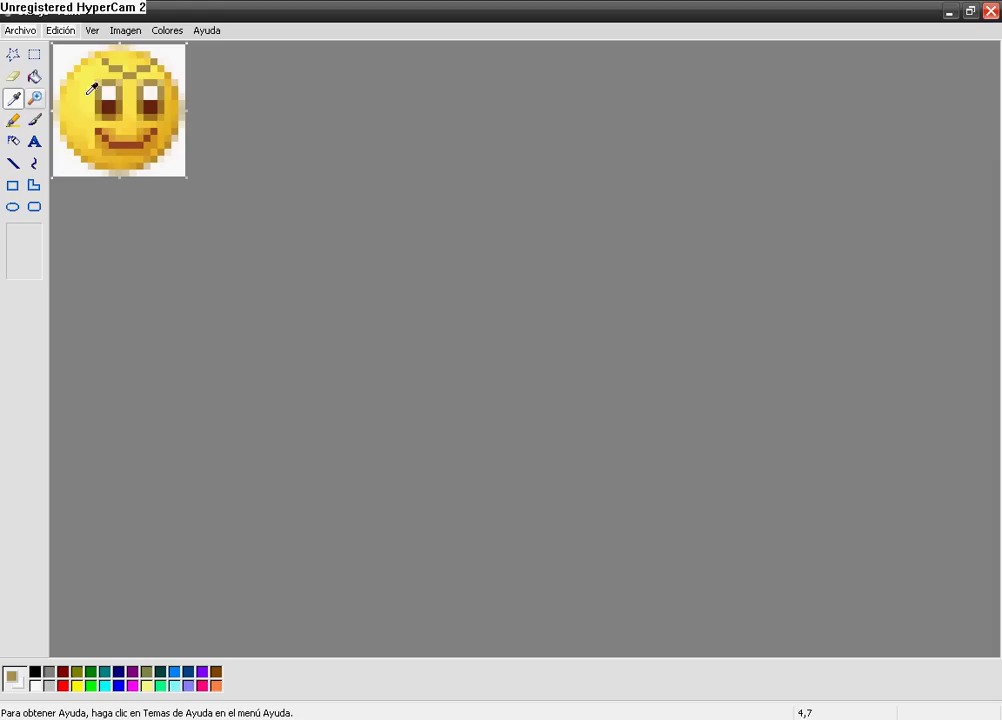
pyautogui.click(104, 97)
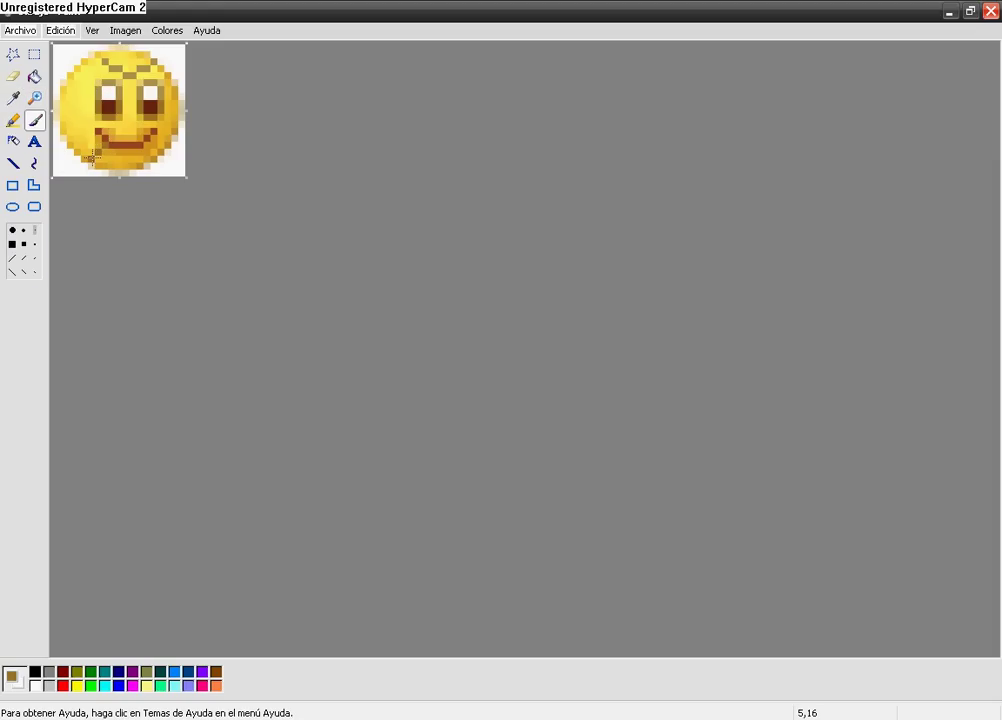
pyautogui.click(95, 159)
pyautogui.click(104, 154)
# Define a custom grey with RGB 136, 136, 136 and paint the lower-left end of the hand with it.
pyautogui.doubleClick(49, 674)
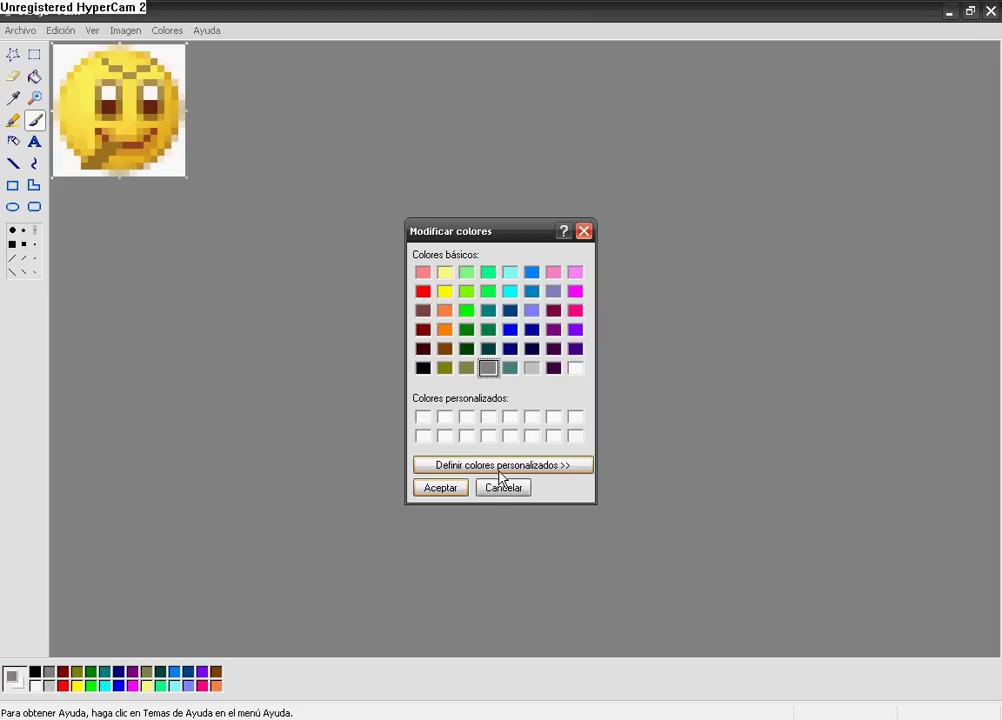
pyautogui.click(440, 466)
pyautogui.moveTo(786, 336); pyautogui.dragTo(725, 358)
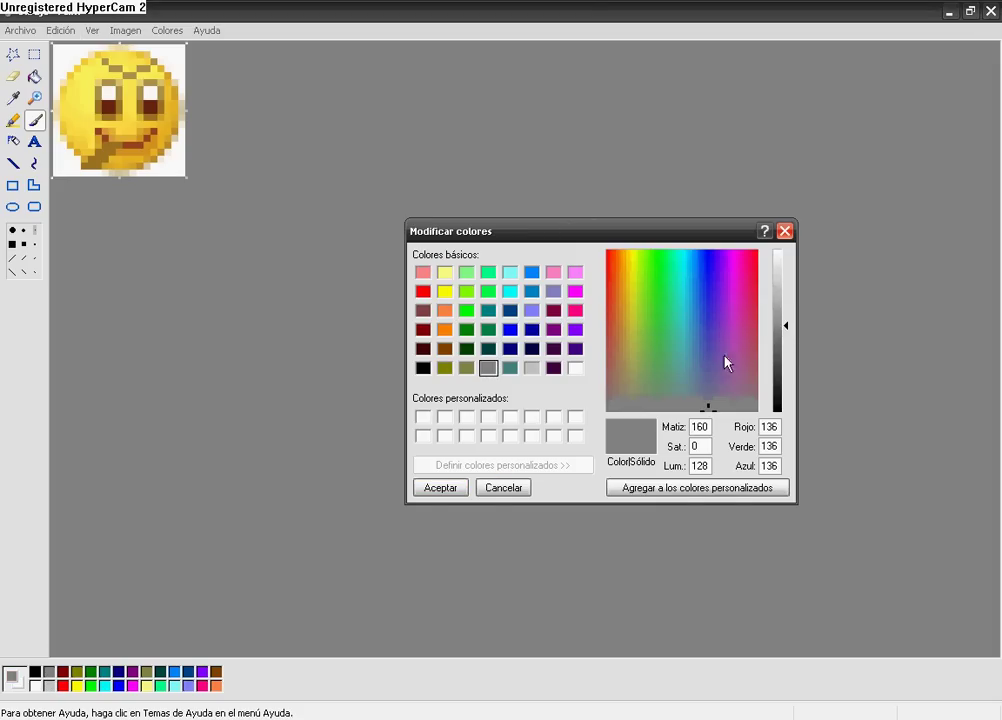
pyautogui.click(430, 488)
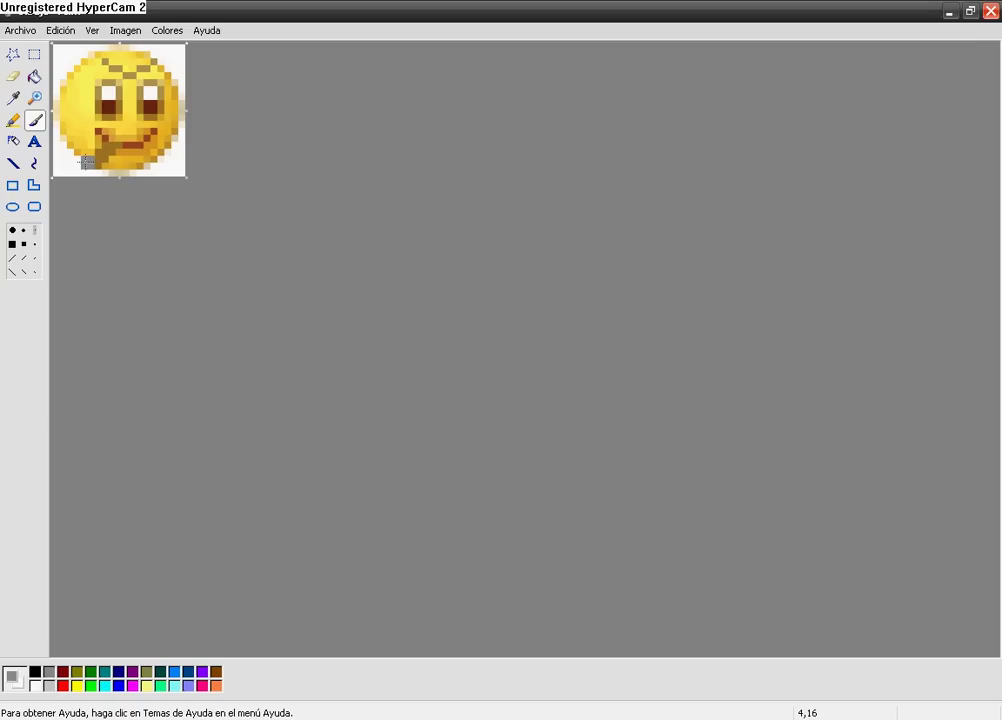
# Replace the grey swatch with a dark orange-red, RGB 193, 49, 0, and paint the grey block's upper-left pixel with it.
pyautogui.doubleClick(49, 671)
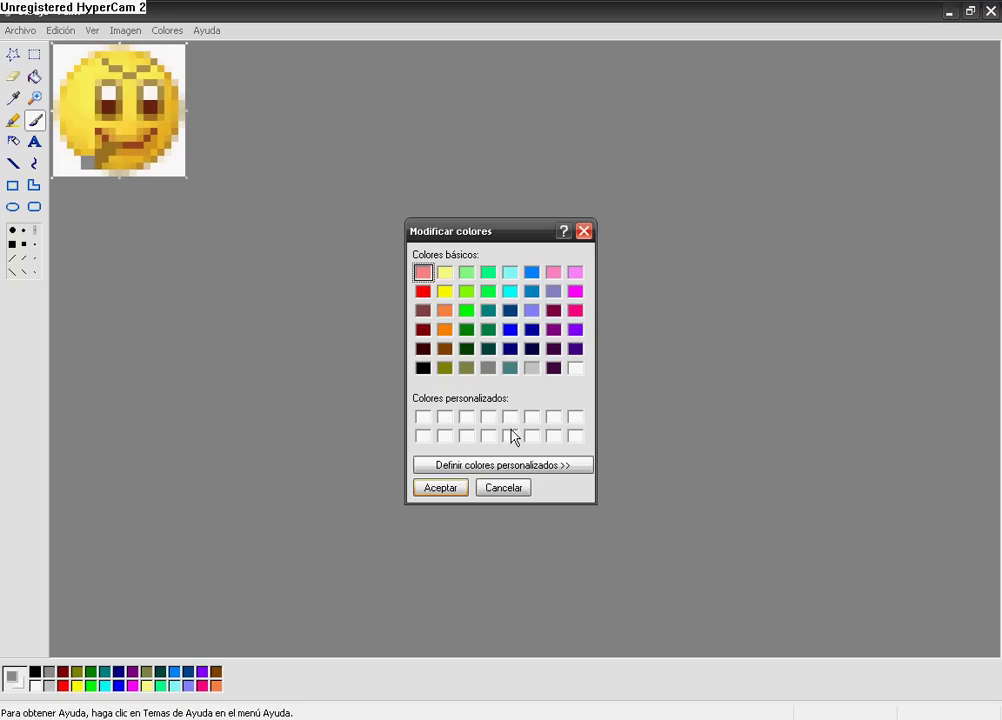
pyautogui.click(501, 464)
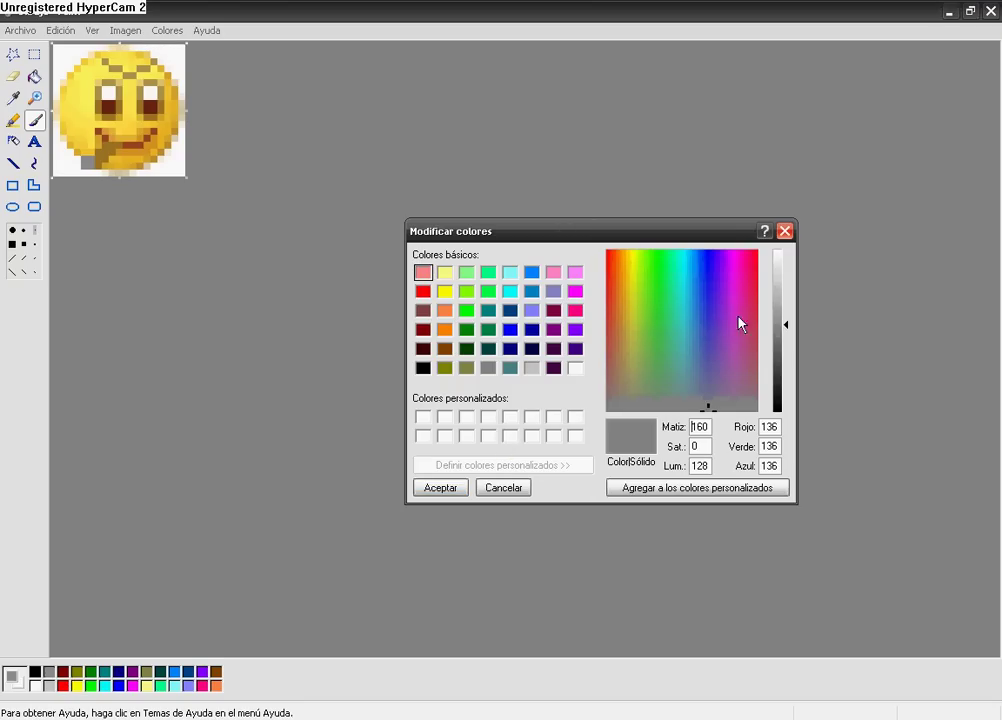
pyautogui.moveTo(627, 409); pyautogui.dragTo(613, 254)
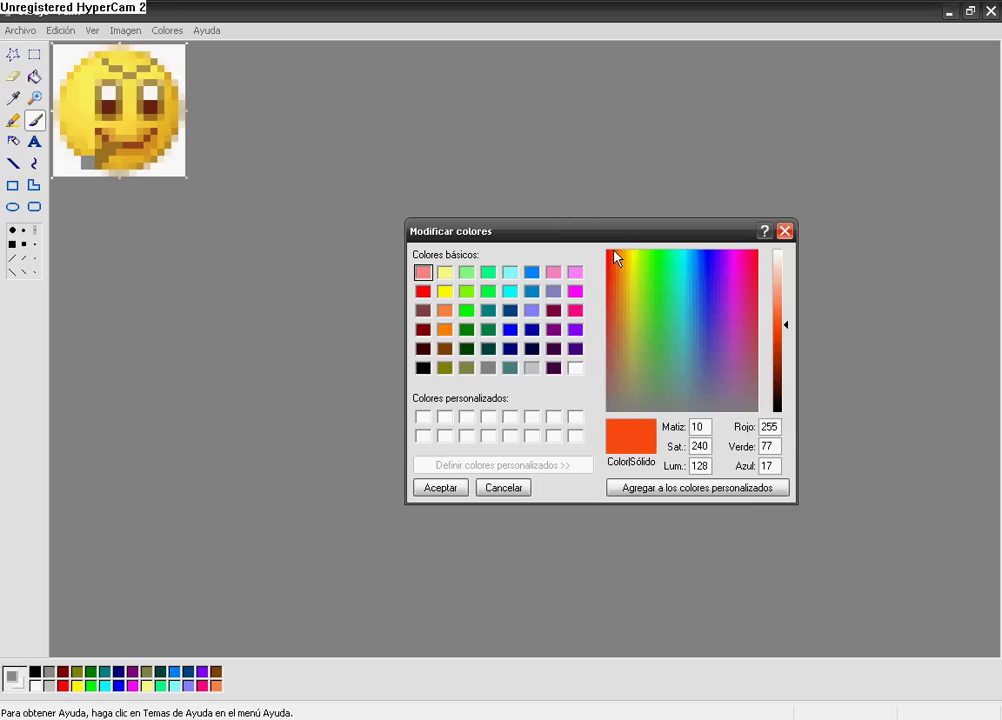
pyautogui.moveTo(783, 334); pyautogui.dragTo(785, 352)
pyautogui.click(439, 488)
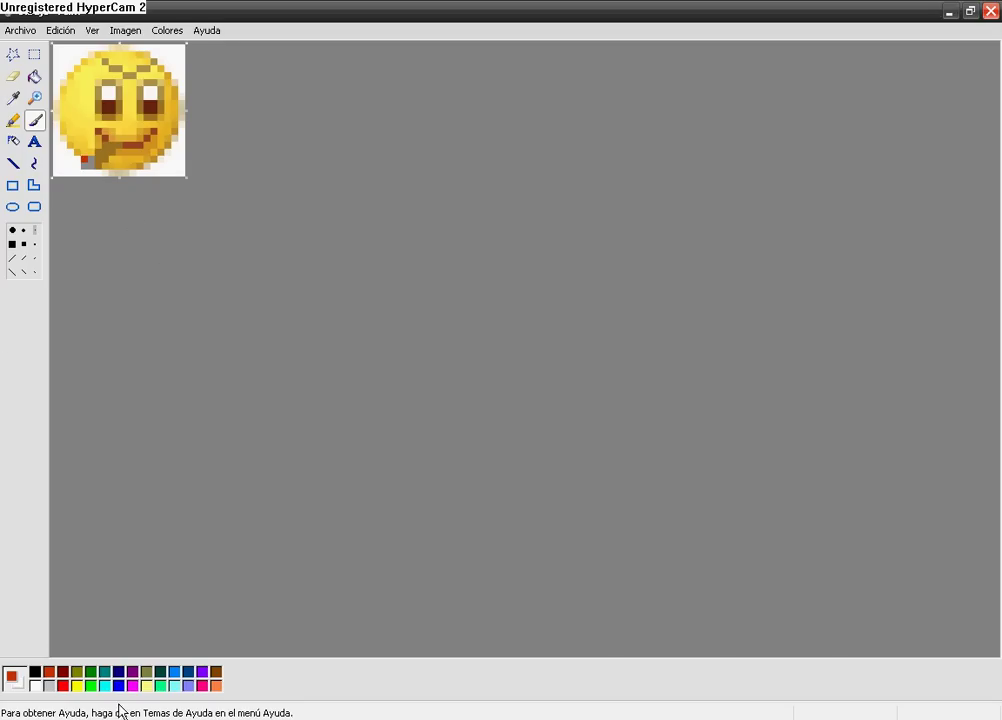
# Replace the orange-red swatch with a dark green, RGB 32, 122, 27, and paint the upper part of the hand beside the mouth.
pyautogui.doubleClick(48, 673)
pyautogui.click(537, 467)
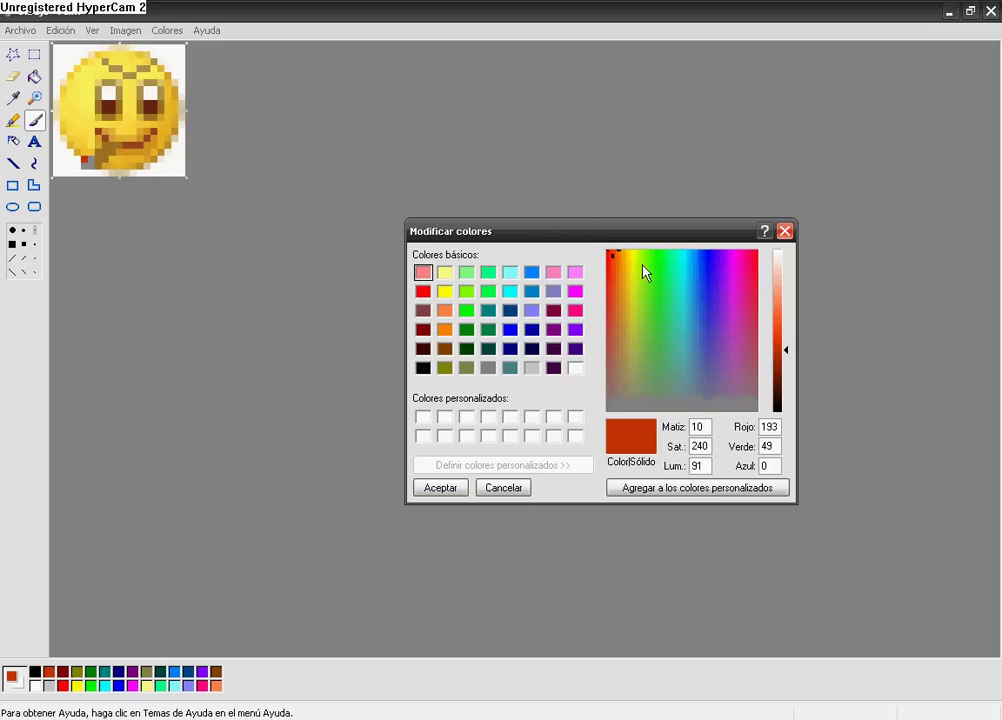
pyautogui.click(655, 262)
pyautogui.click(667, 350)
pyautogui.click(666, 313)
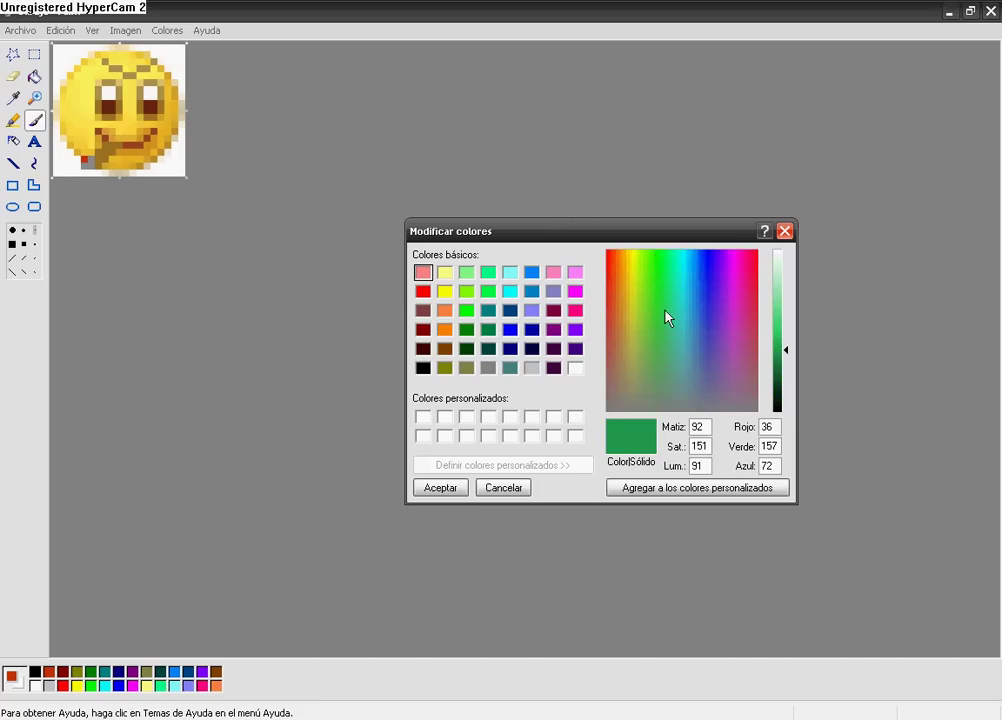
pyautogui.click(653, 291)
pyautogui.click(658, 289)
pyautogui.click(659, 295)
pyautogui.click(658, 311)
pyautogui.click(655, 309)
pyautogui.click(784, 366)
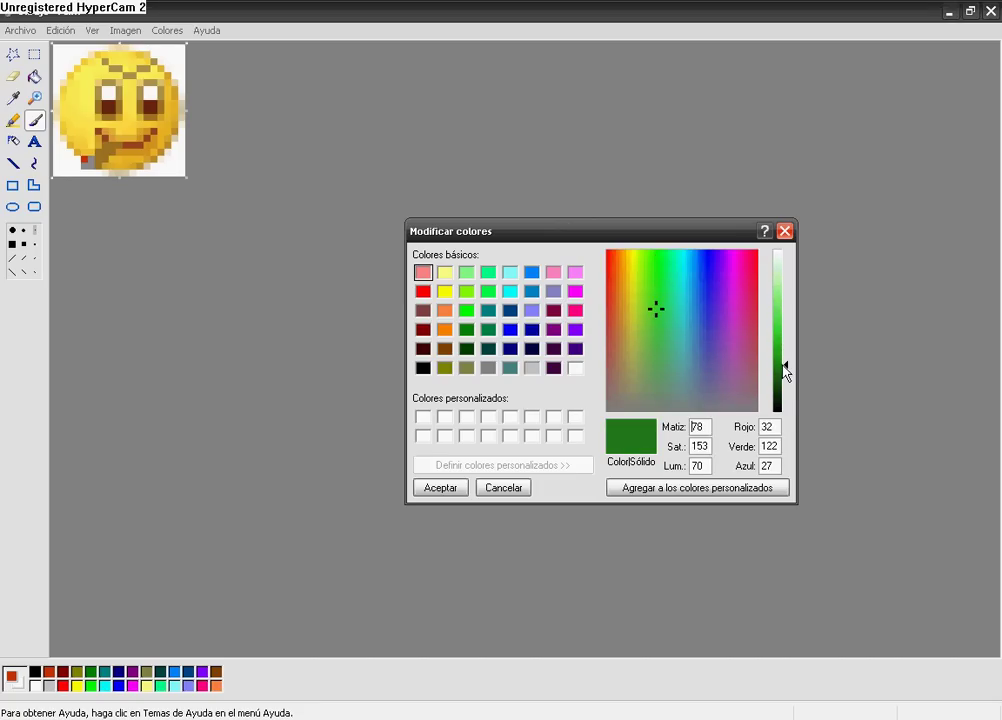
pyautogui.click(440, 486)
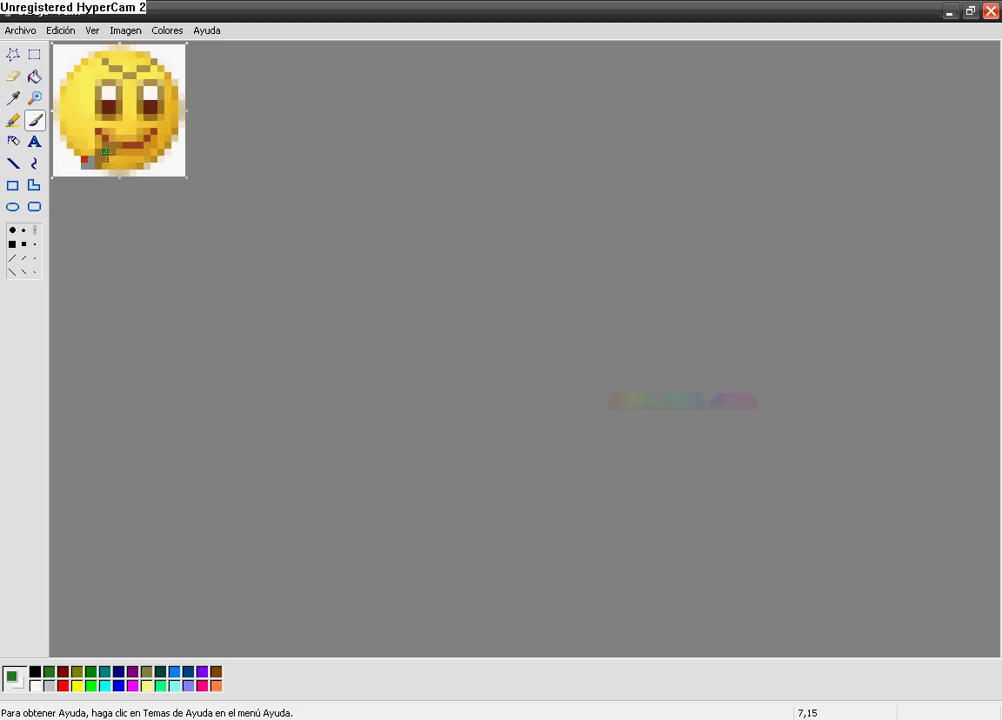
pyautogui.moveTo(105, 151); pyautogui.dragTo(112, 144)
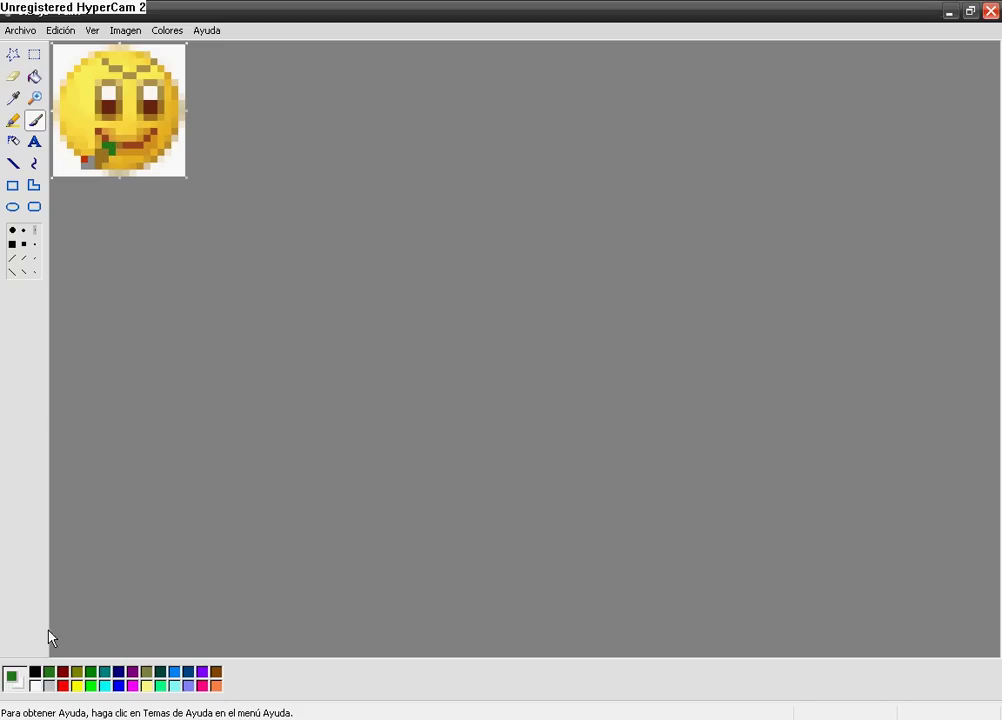
# Lighten the black swatch to RGB 31, 31, 31 and paint pixels of the hand below the mouth's left end.
pyautogui.doubleClick(35, 671)
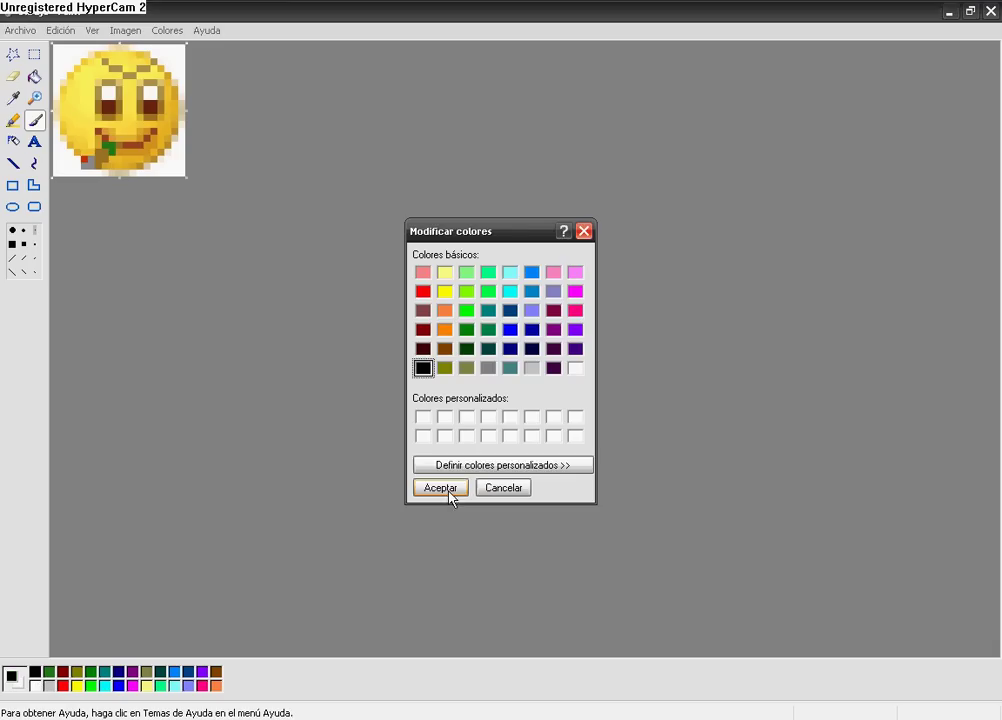
pyautogui.click(525, 463)
pyautogui.click(787, 392)
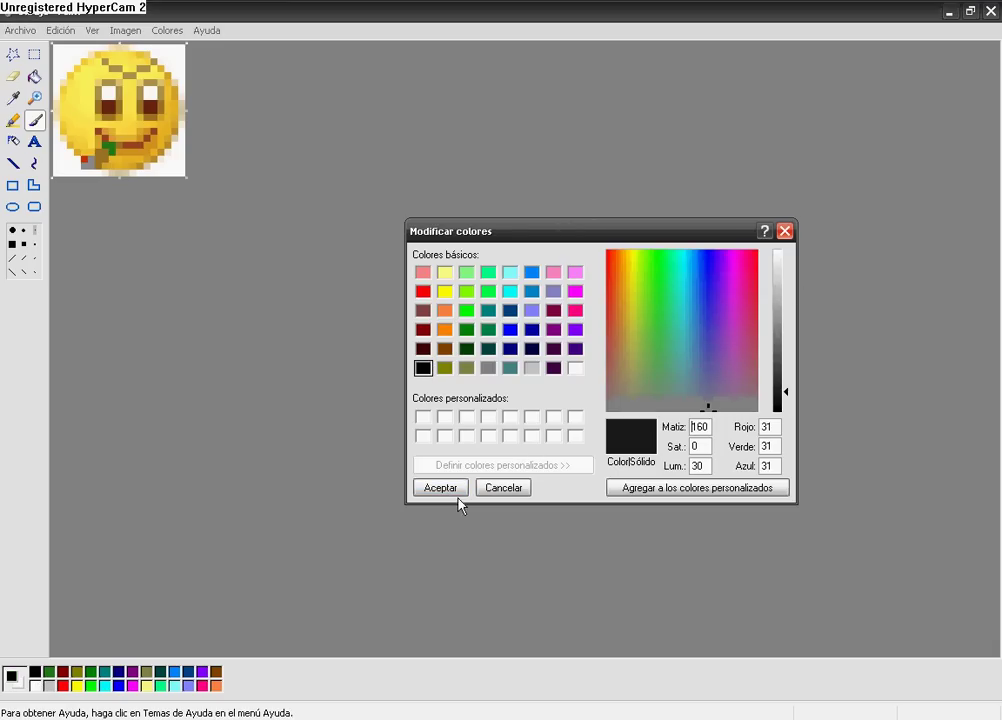
pyautogui.click(456, 487)
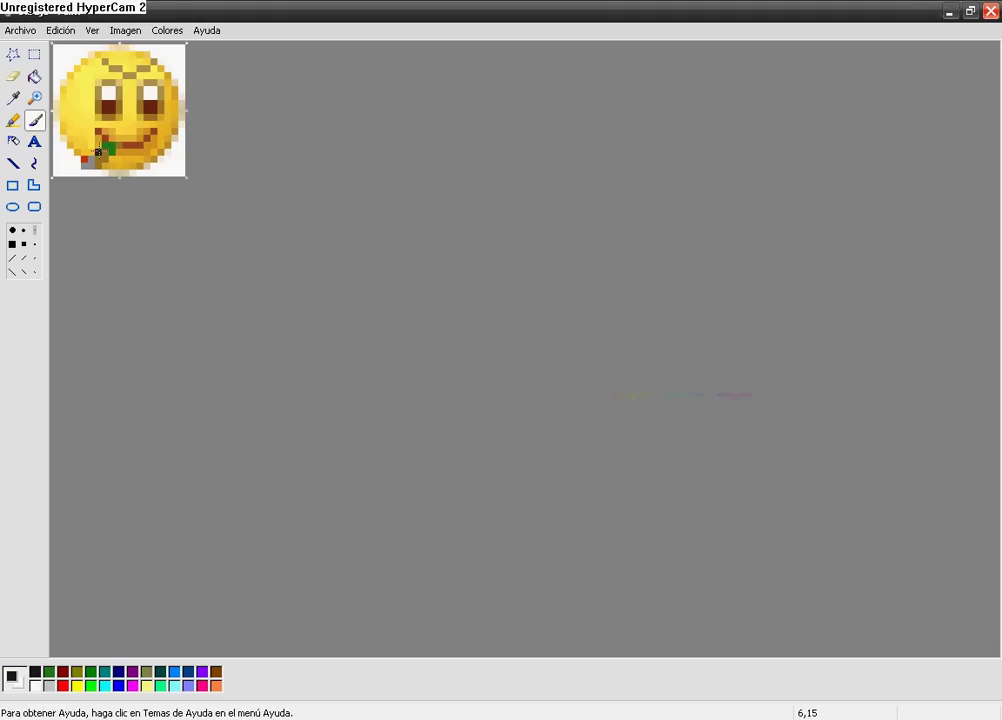
pyautogui.click(102, 154)
# Touch up the pixels of the hand below the mouth with colours sampled from the emoticon.
pyautogui.click(13, 97)
pyautogui.click(95, 156)
pyautogui.click(13, 97)
pyautogui.click(101, 149)
pyautogui.click(13, 97)
pyautogui.click(88, 104)
# Save the emoticon in Mis imágenes as a JPEG file named muajaja.
pyautogui.click(33, 102)
pyautogui.click(82, 108)
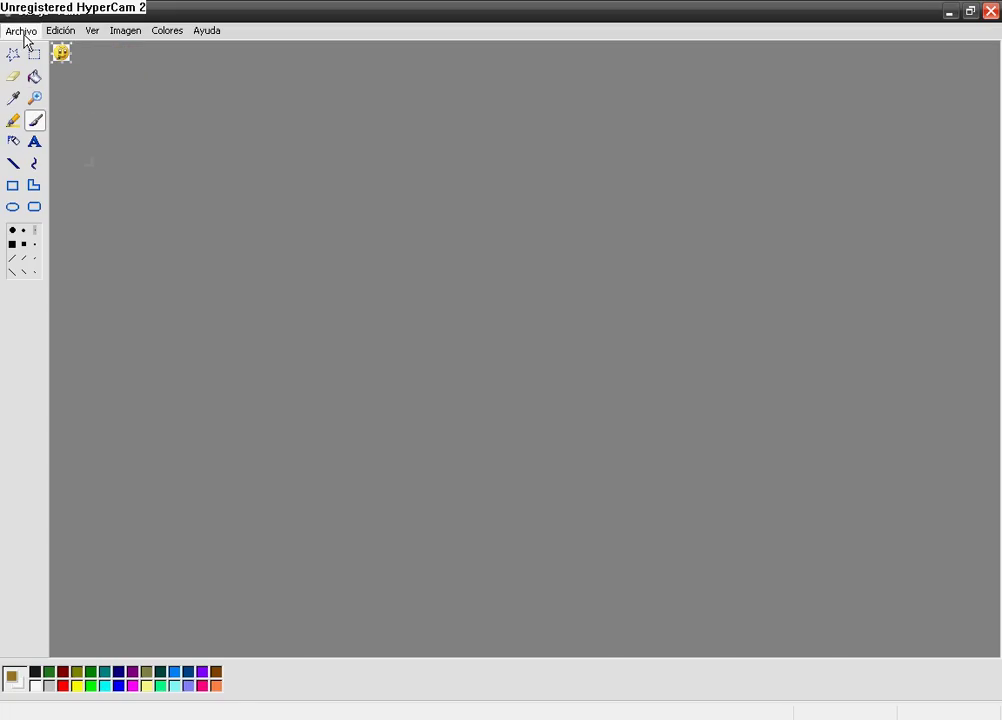
pyautogui.click(24, 35)
pyautogui.click(63, 95)
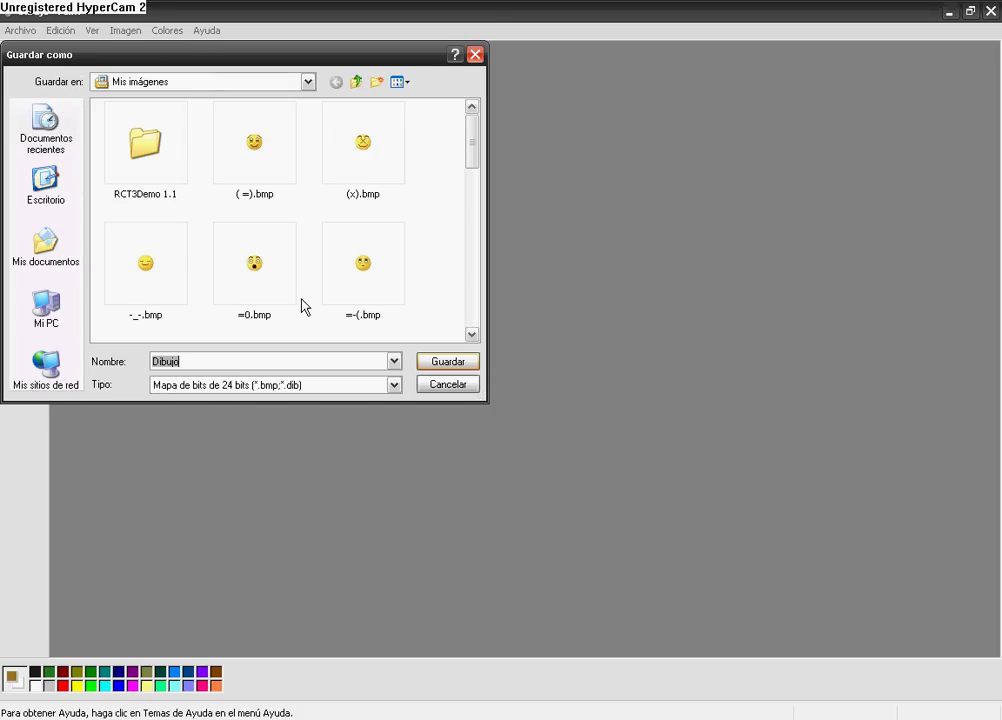
pyautogui.write('muajaja')
pyautogui.click(394, 384)
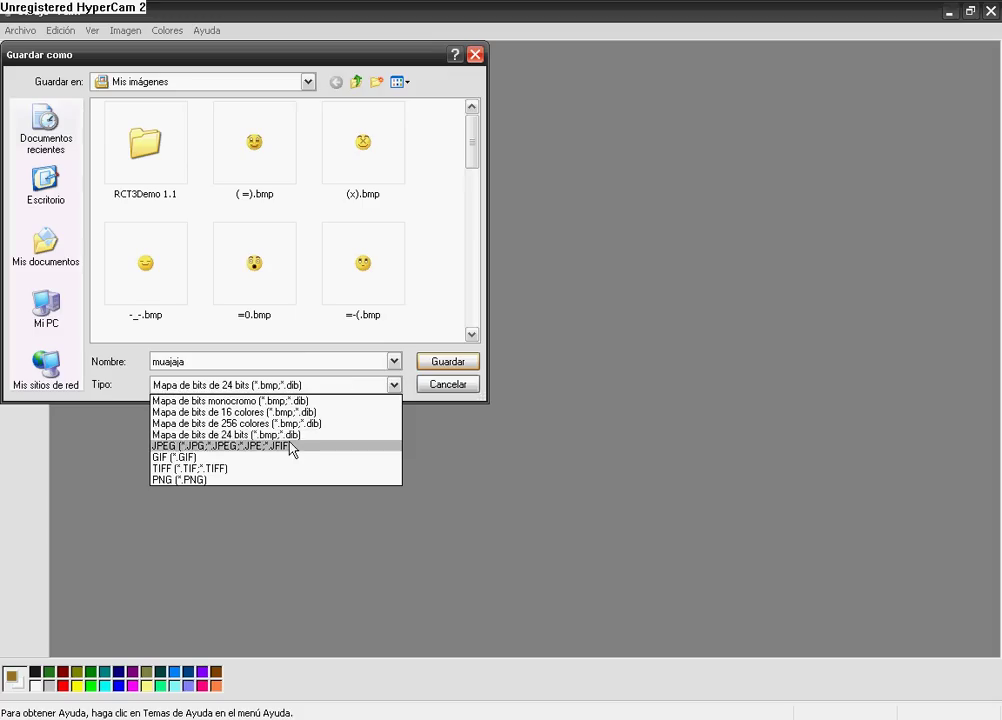
pyautogui.click(350, 446)
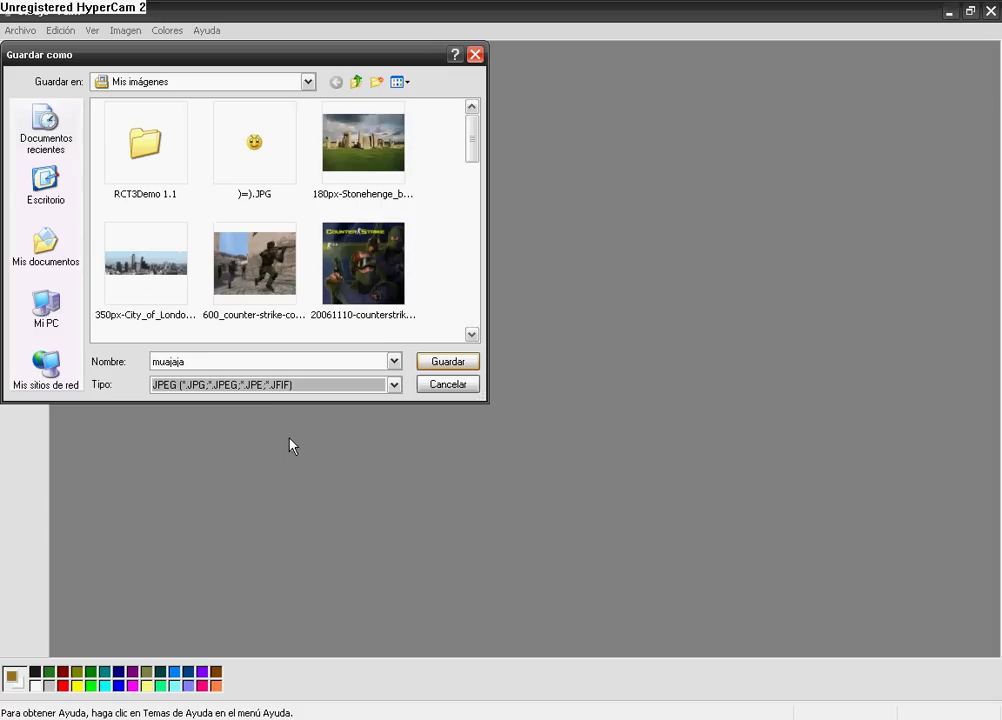
pyautogui.click(448, 362)
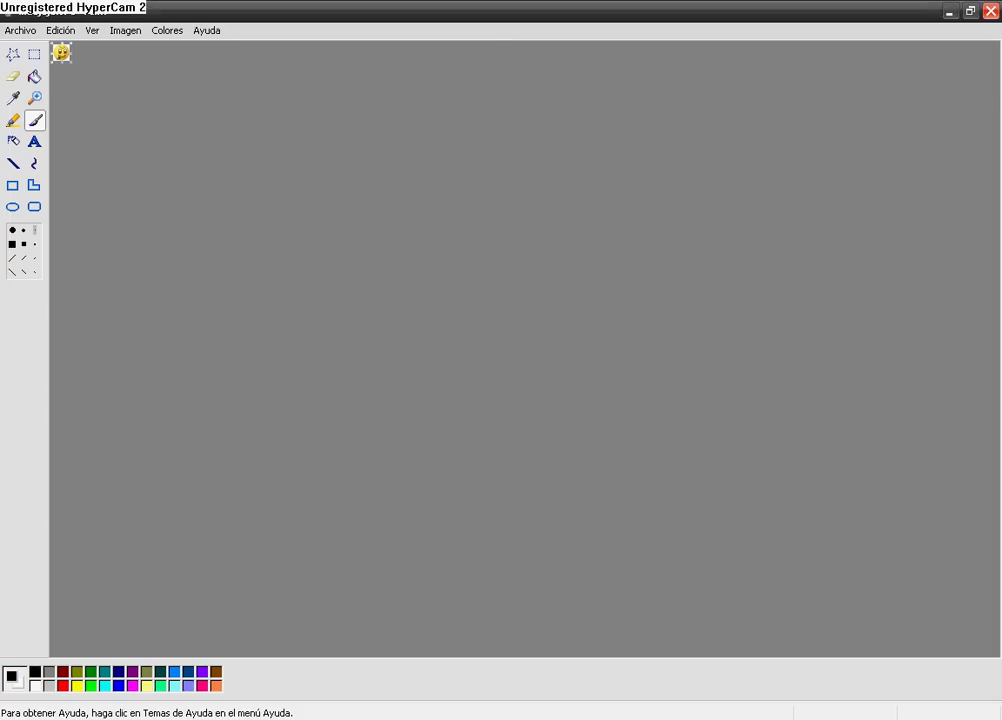
# Switch to the Windows Live Messenger conversation and start creating a custom emoticon from the full emoticon list.
pyautogui.hotkey('alt', 'Tab')
pyautogui.click(183, 514)
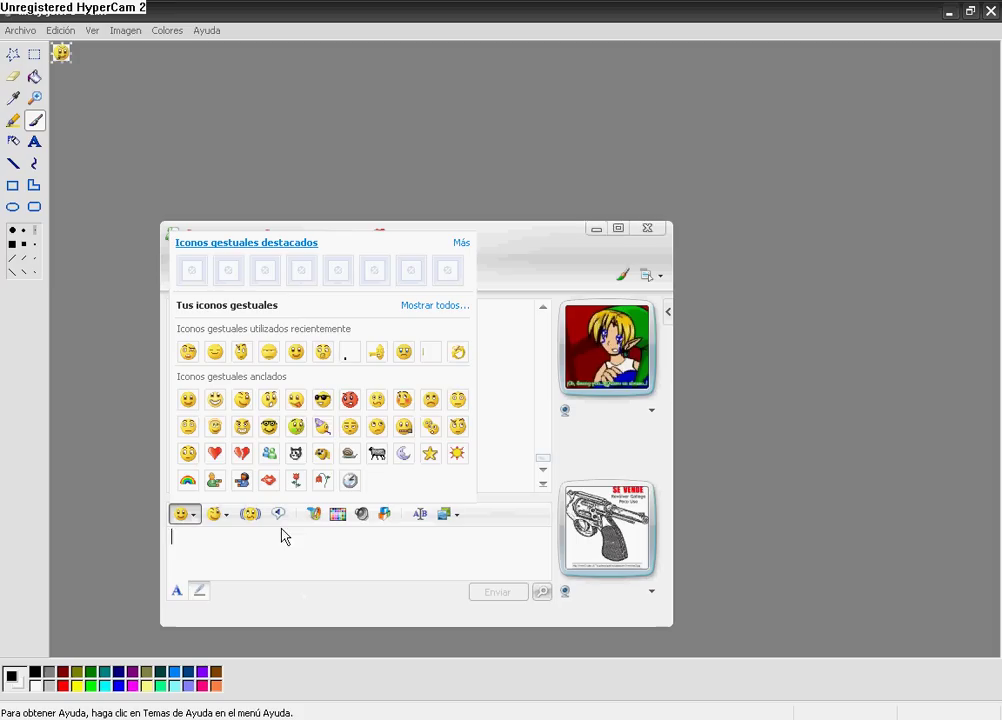
pyautogui.click(441, 313)
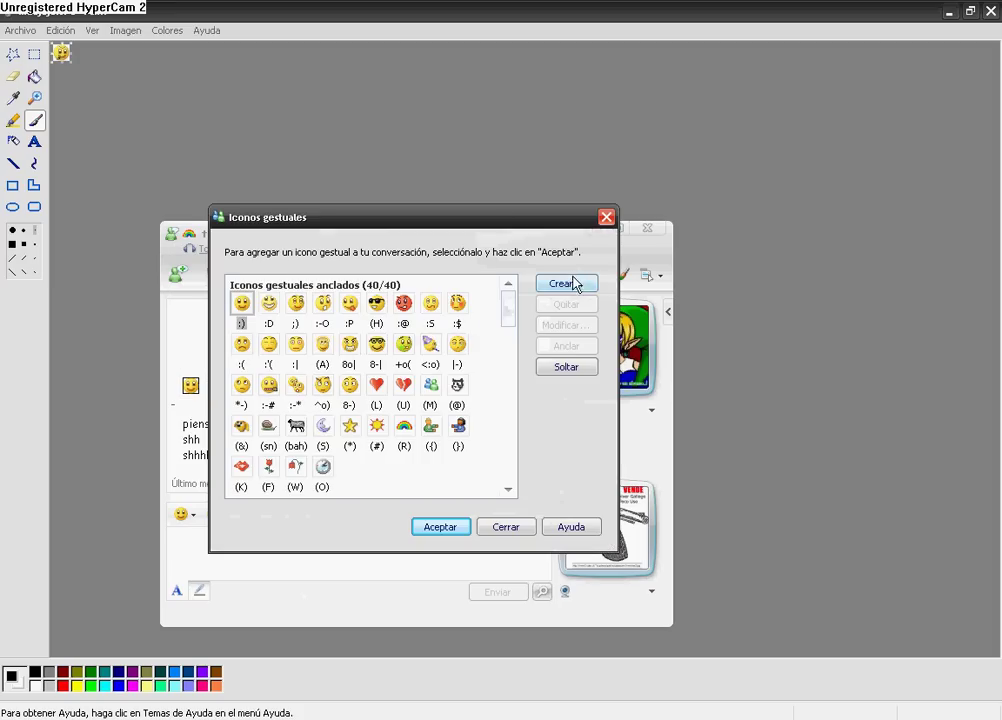
pyautogui.click(570, 285)
# Choose muajaja.JPG from Mis imágenes as the custom emoticon's image.
pyautogui.click(458, 342)
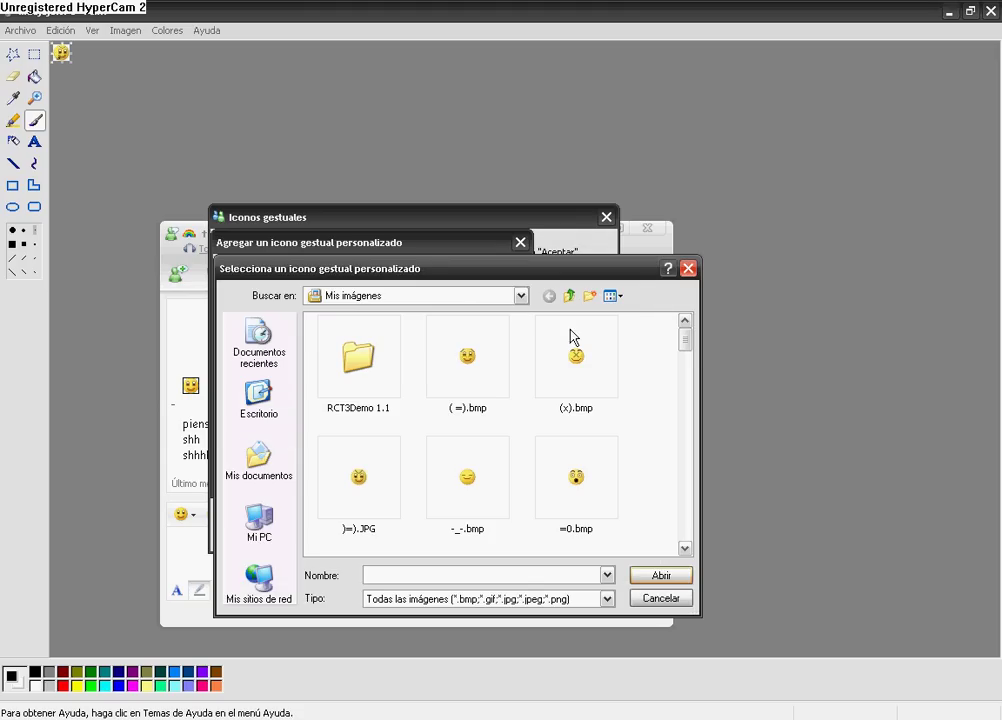
pyautogui.moveTo(685, 341); pyautogui.dragTo(688, 479)
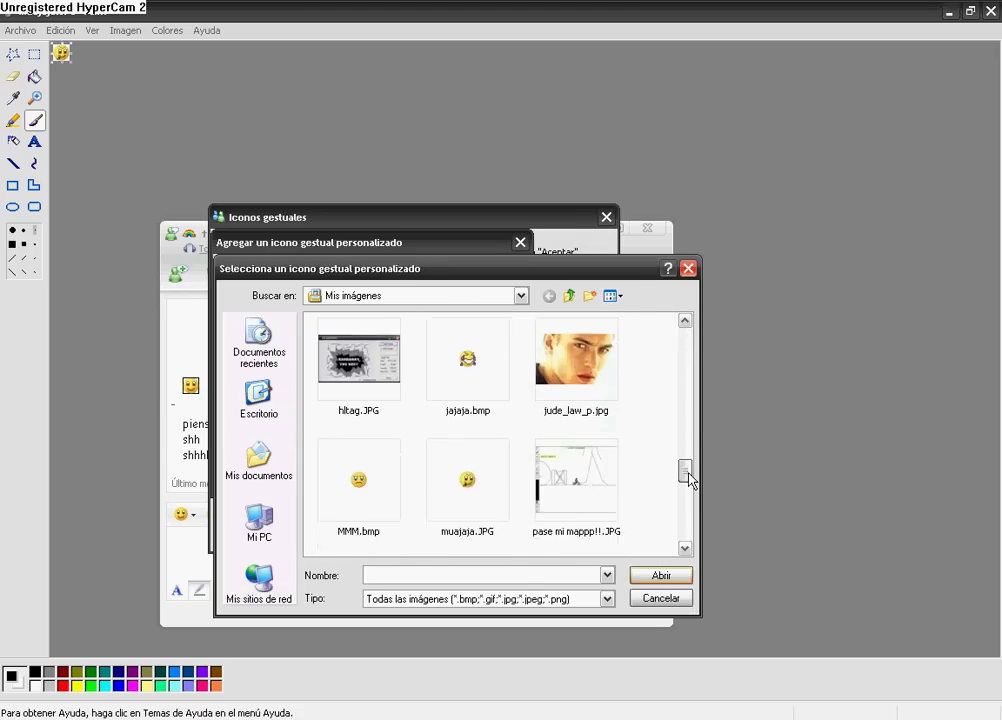
pyautogui.scroll(-1, 508, 481)
pyautogui.doubleClick(476, 463)
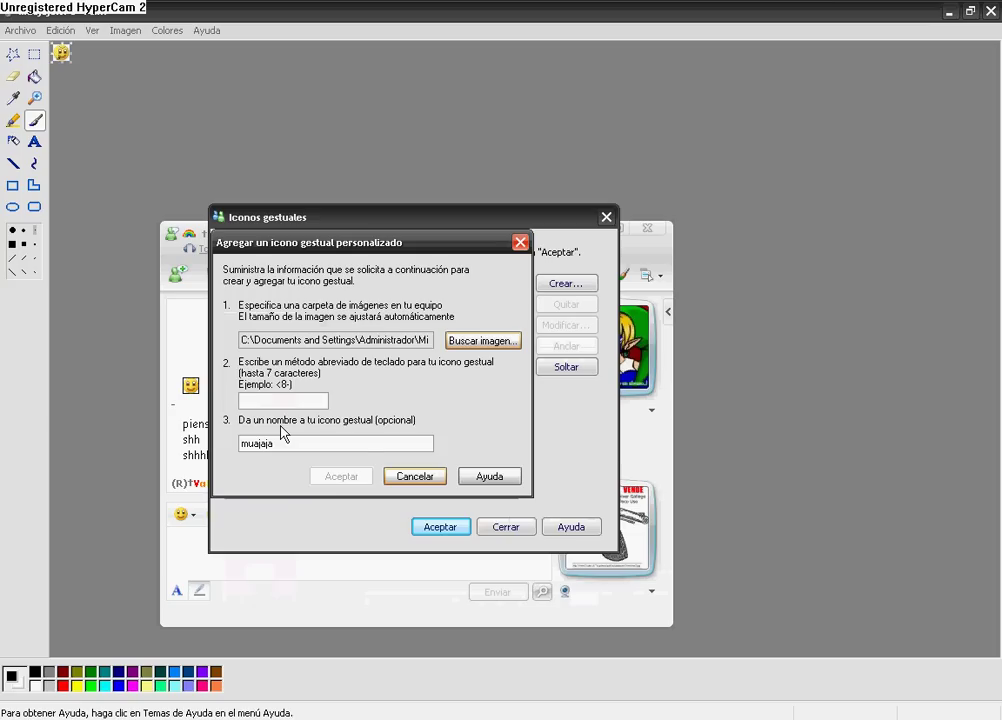
# Set the emoticon's keyboard shortcut to muajaja and accept replacing the emoticon that already uses it.
pyautogui.write('muajaja')
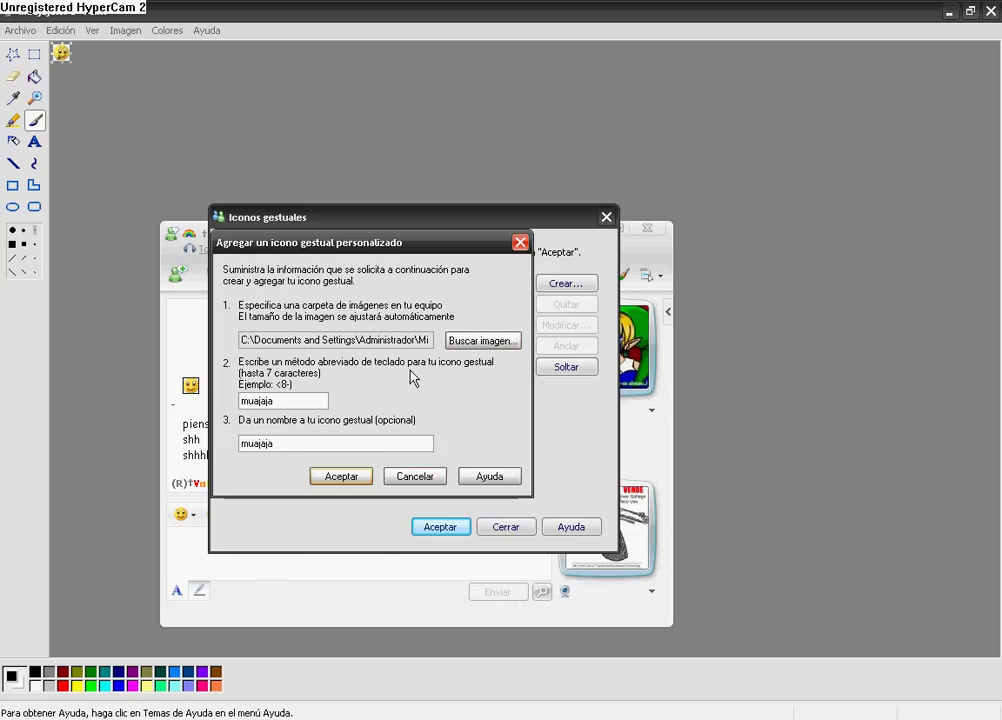
pyautogui.click(352, 482)
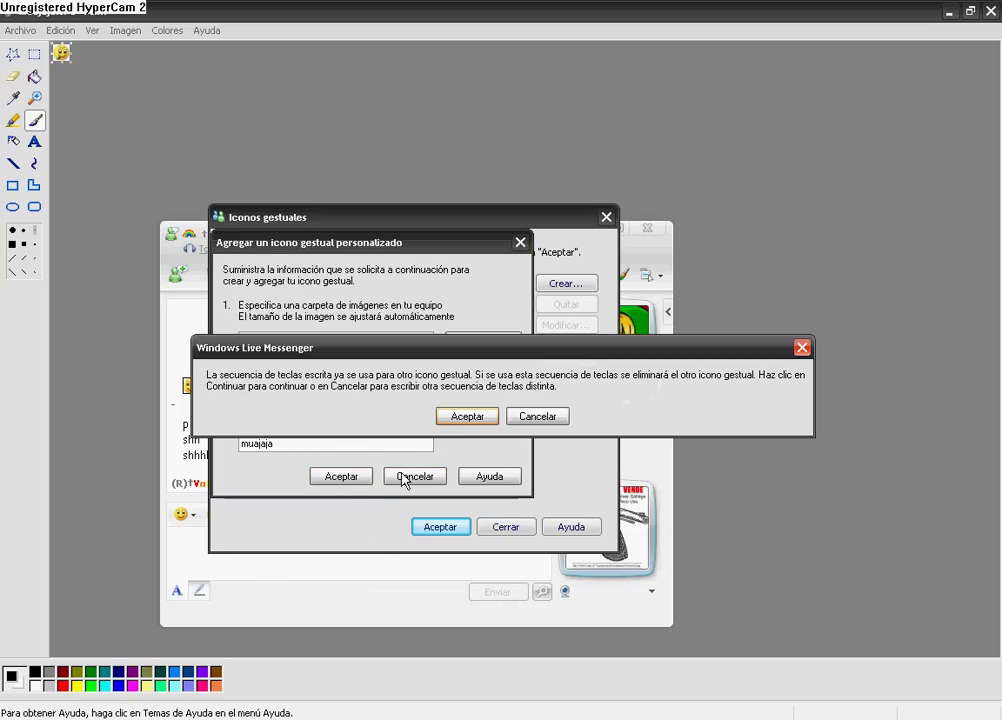
pyautogui.click(465, 416)
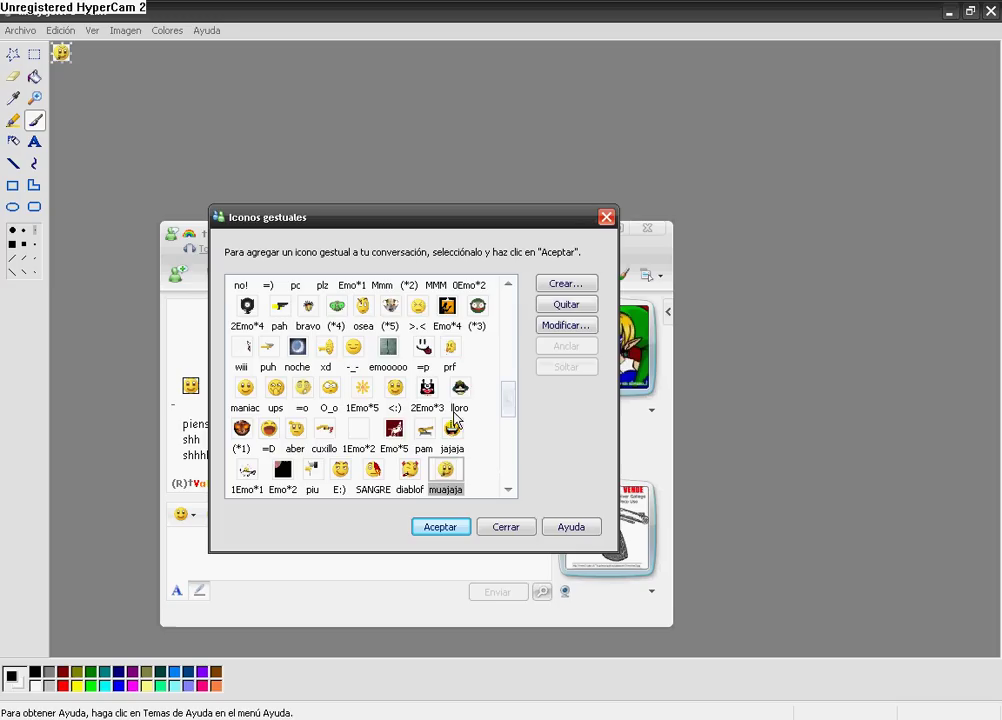
# Insert the new muajaja emoticon into the conversation and send it.
pyautogui.click(442, 527)
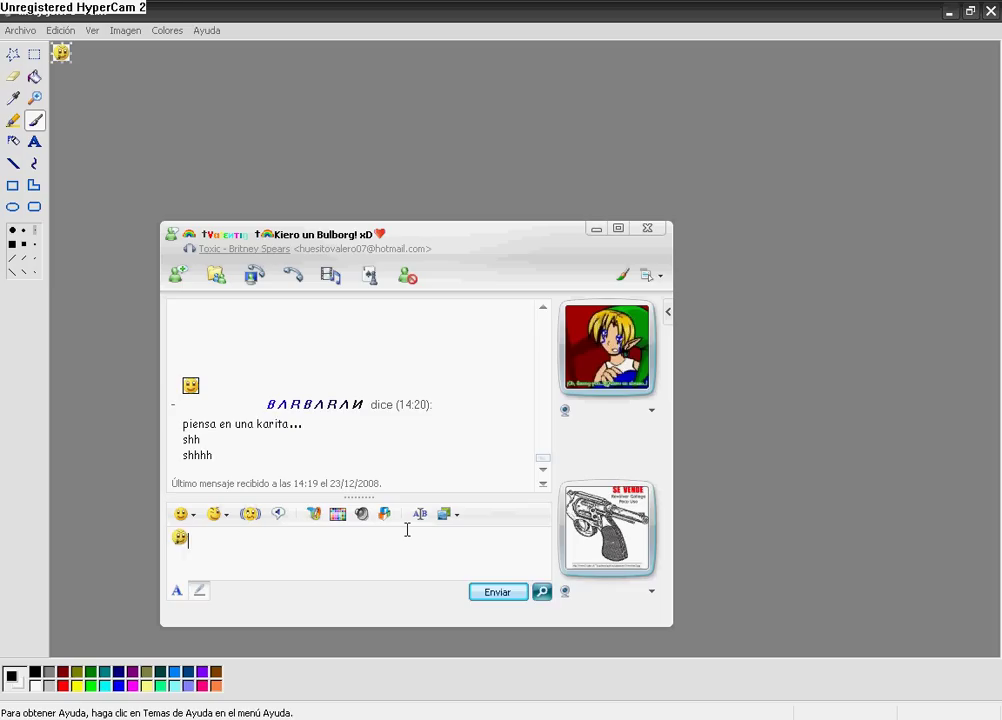
pyautogui.press('Return')
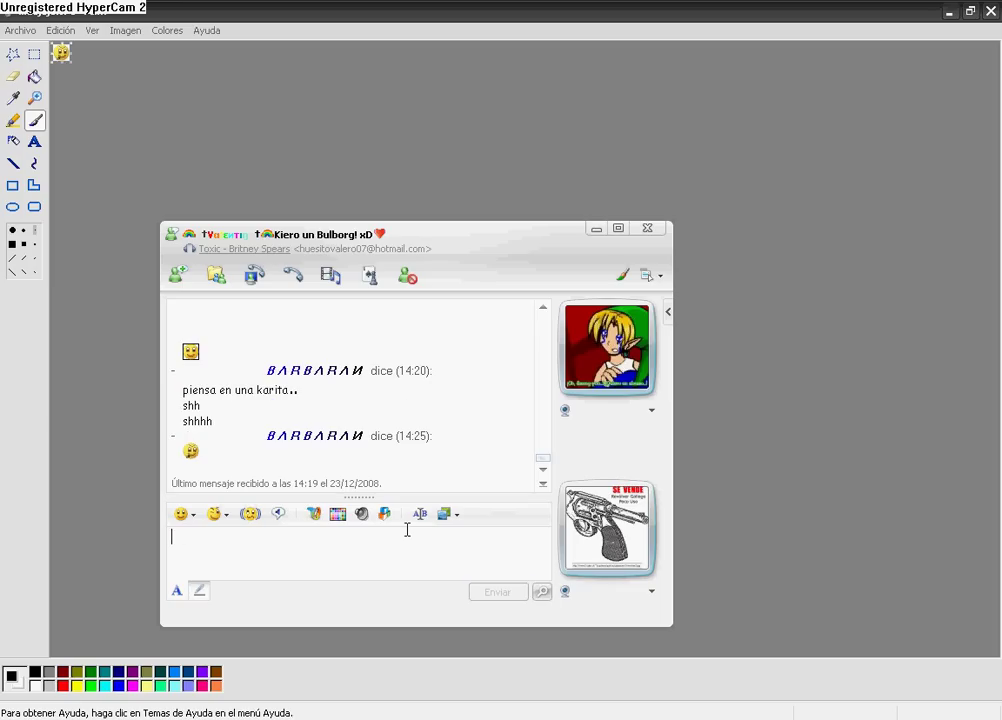